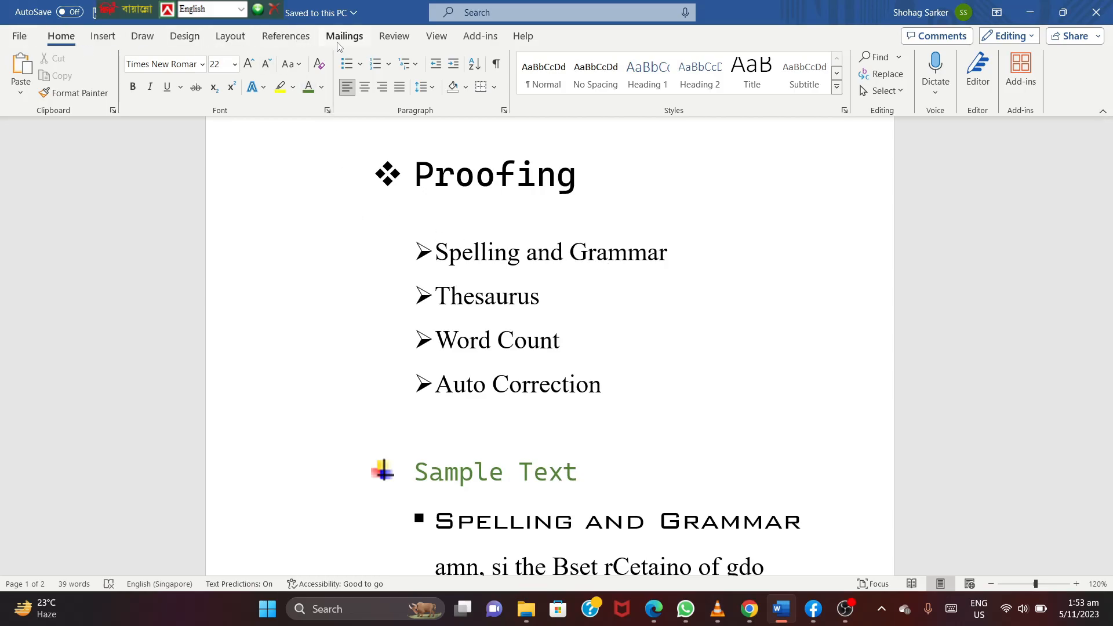
Step: Run the Spelling and Grammar check on the misspelled sample sentence under the Spelling and Grammar subheading
click(394, 37)
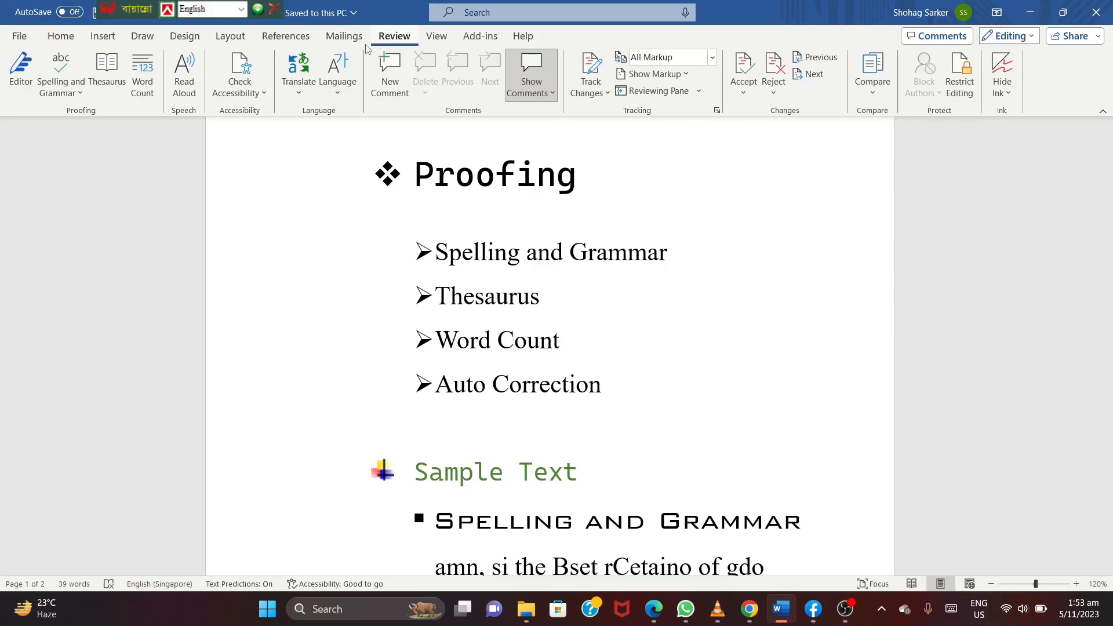
click(66, 90)
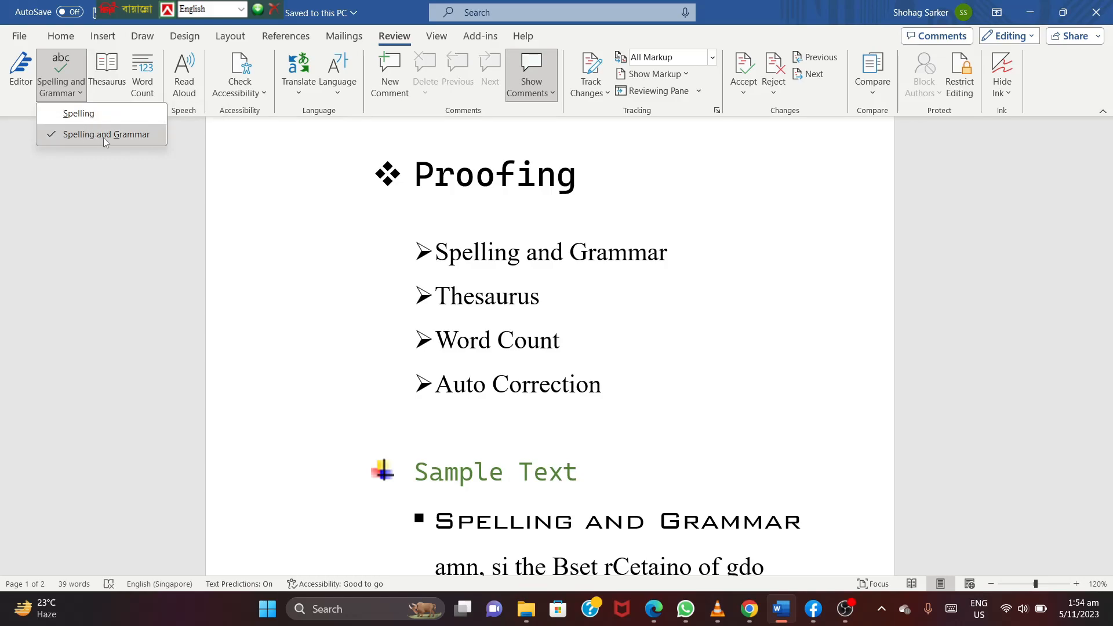
scroll(394, 306, down, 2)
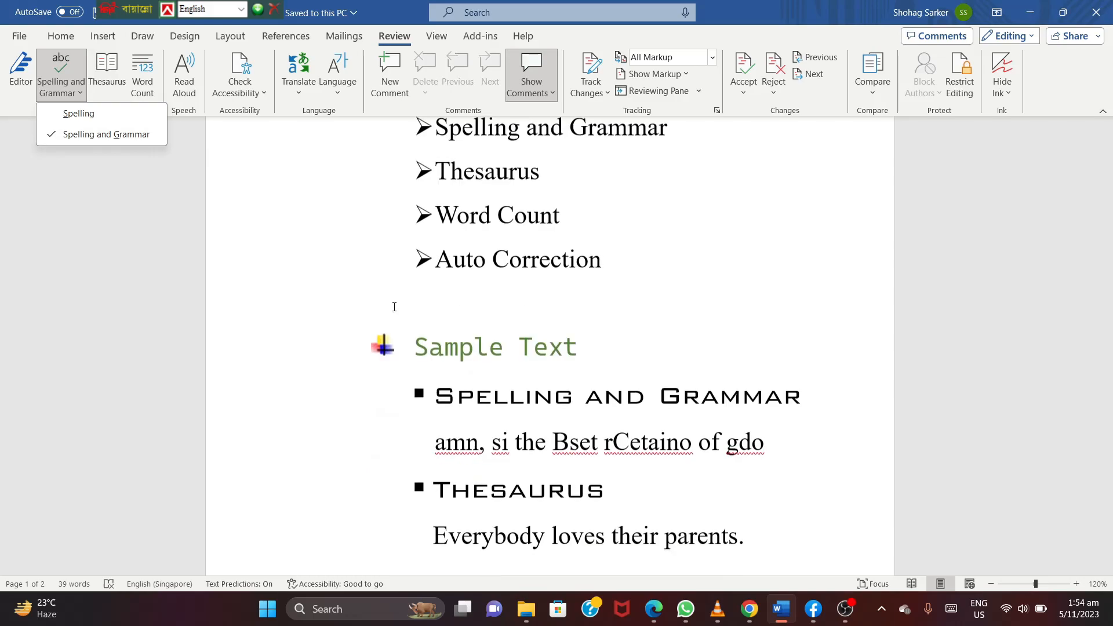
scroll(395, 306, down, 1)
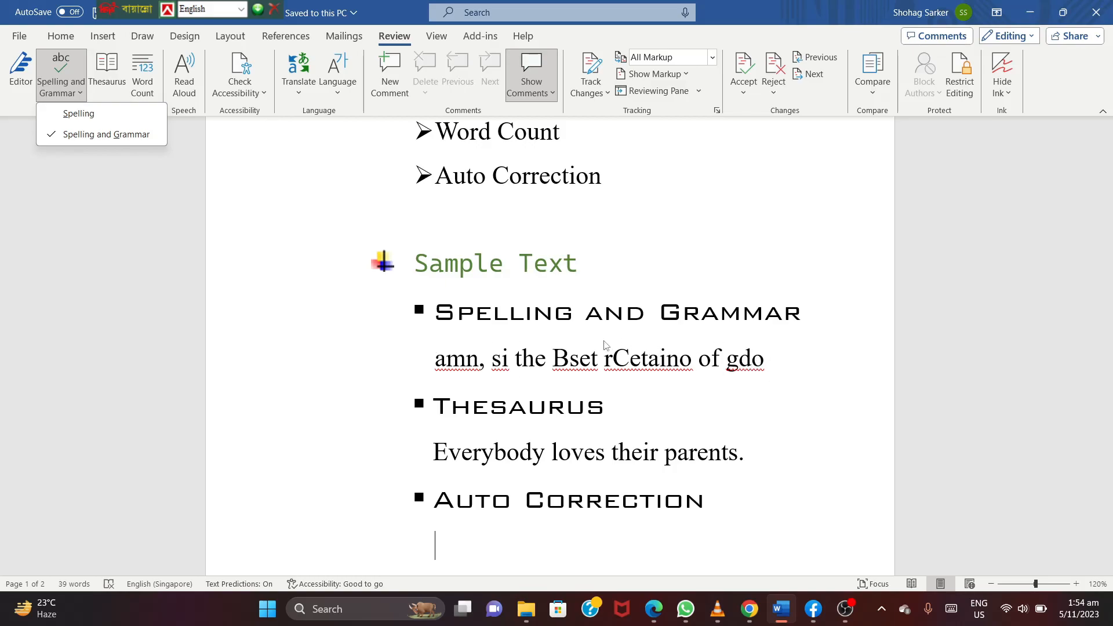
click(775, 352)
drag(775, 352, 437, 359)
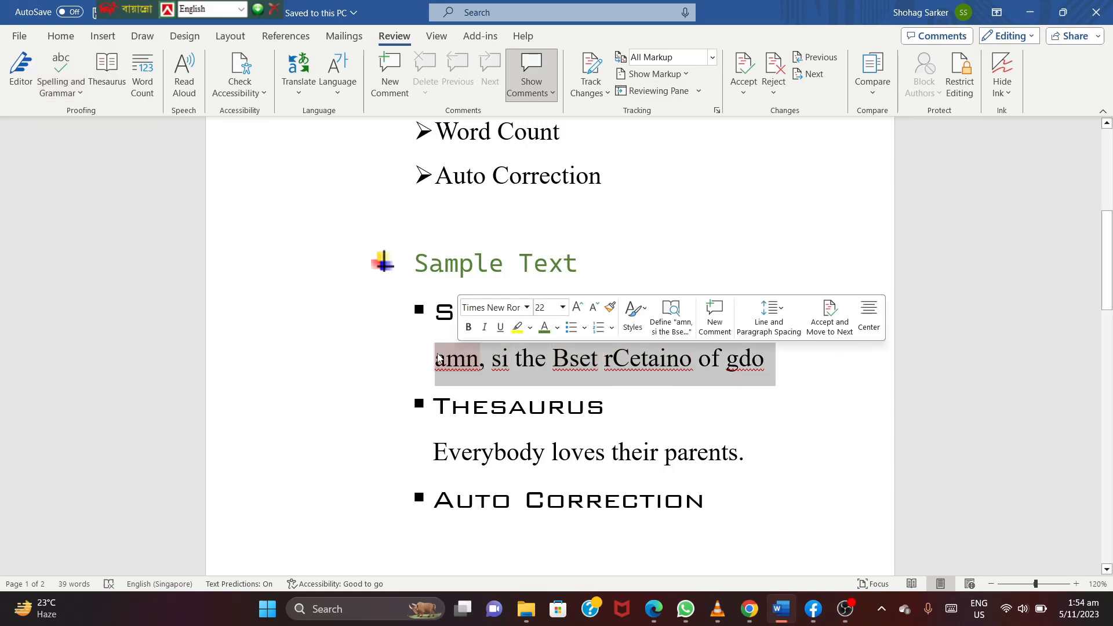
click(80, 93)
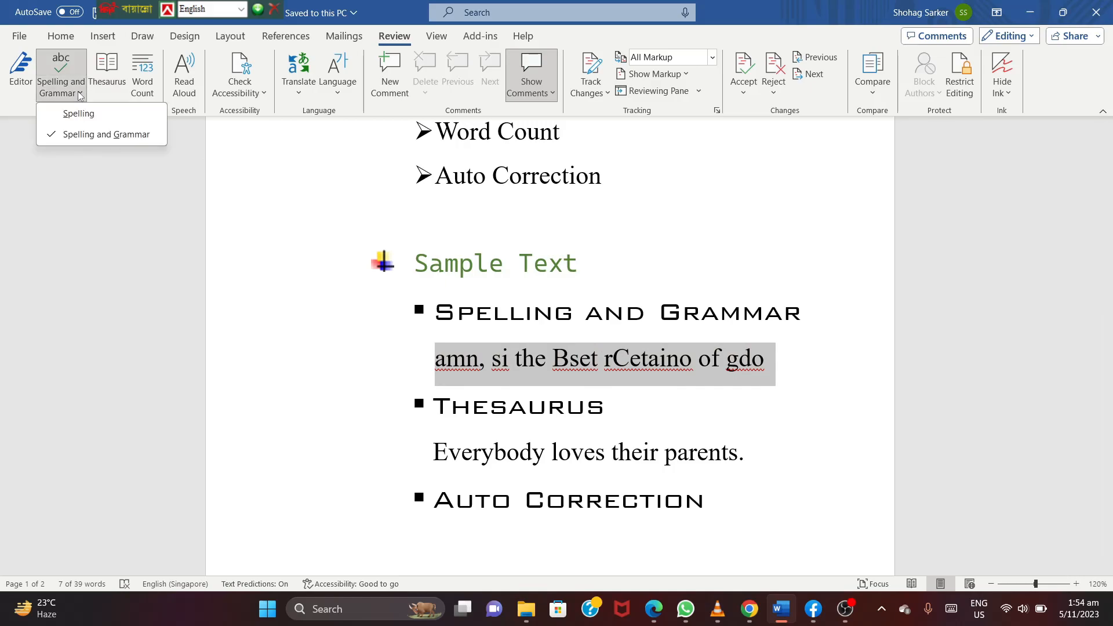
click(84, 134)
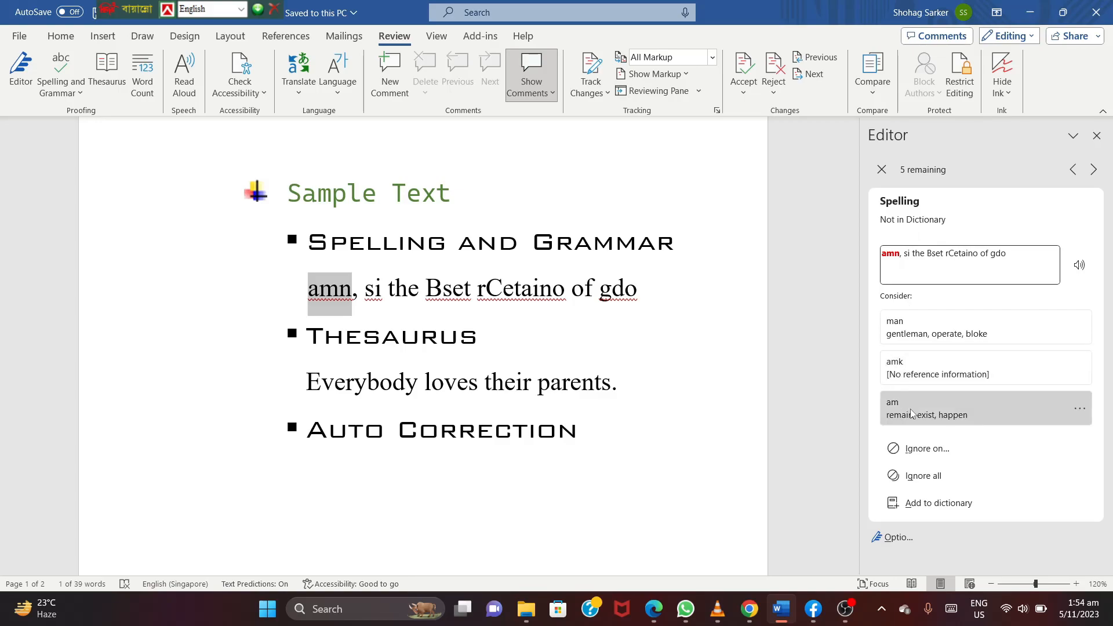
Step: Correct the sentence's misspelled words with the suggestions "man", "creation", "is", "god" and "best"
click(914, 322)
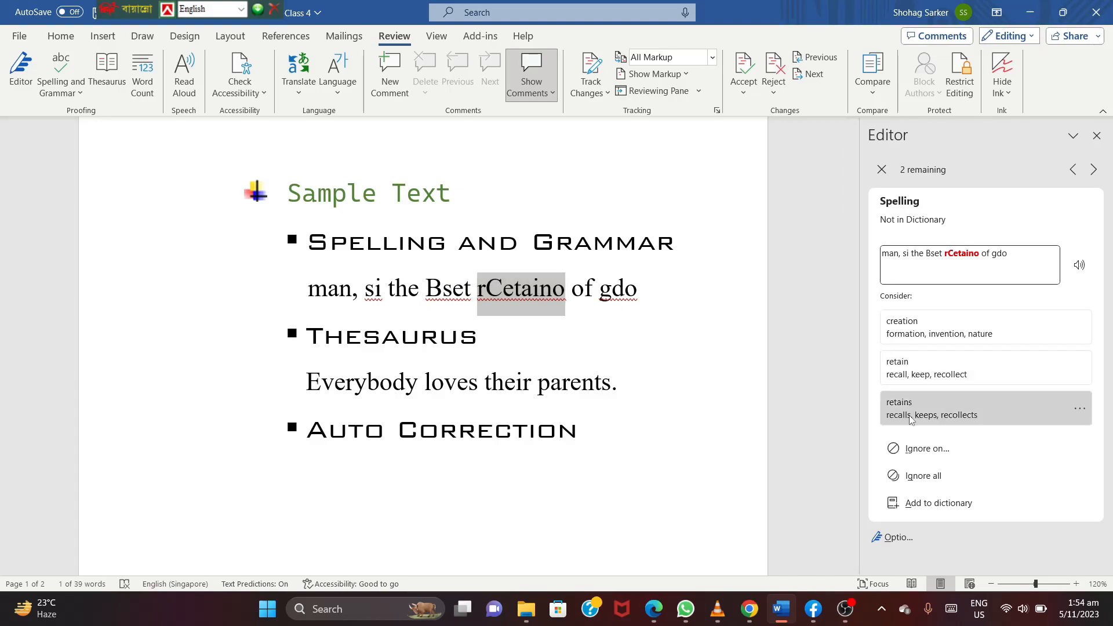
click(915, 329)
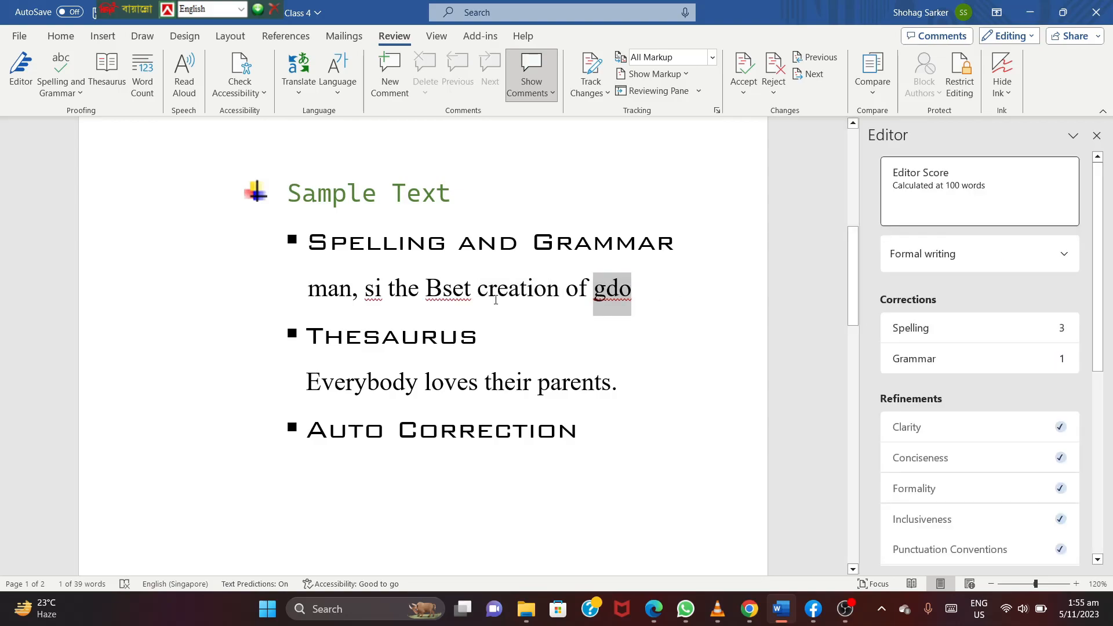
click(908, 329)
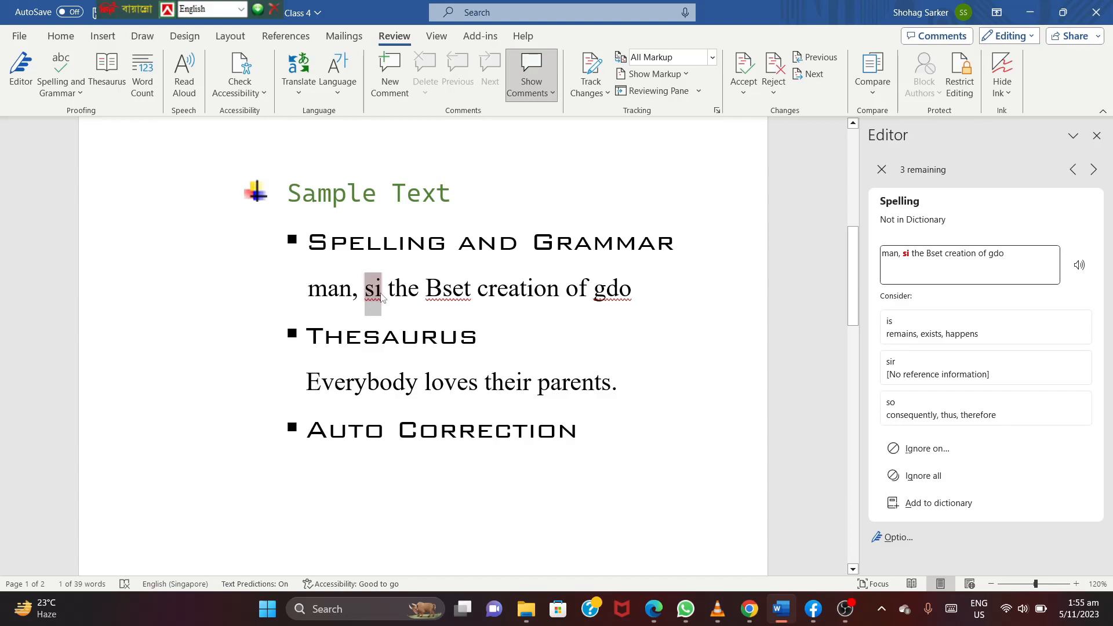
click(892, 331)
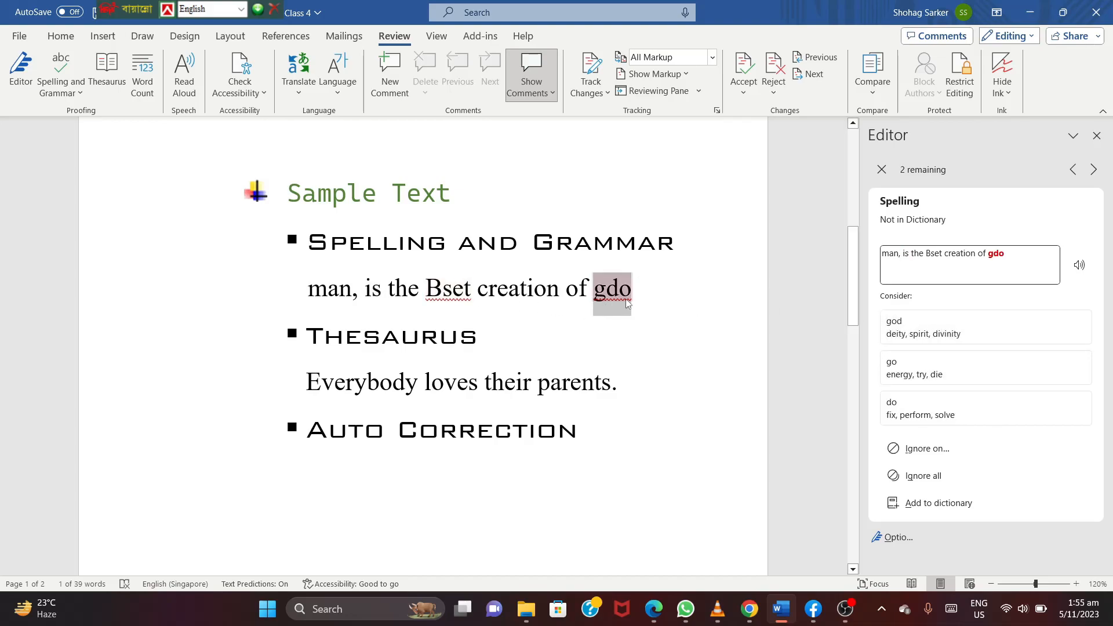
click(907, 328)
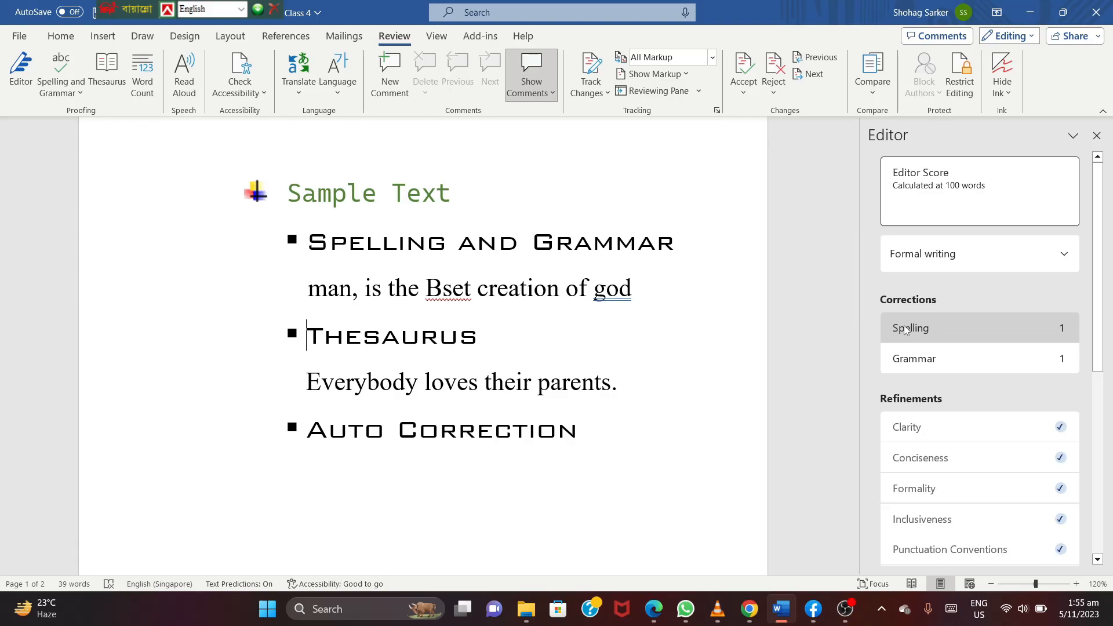
click(906, 329)
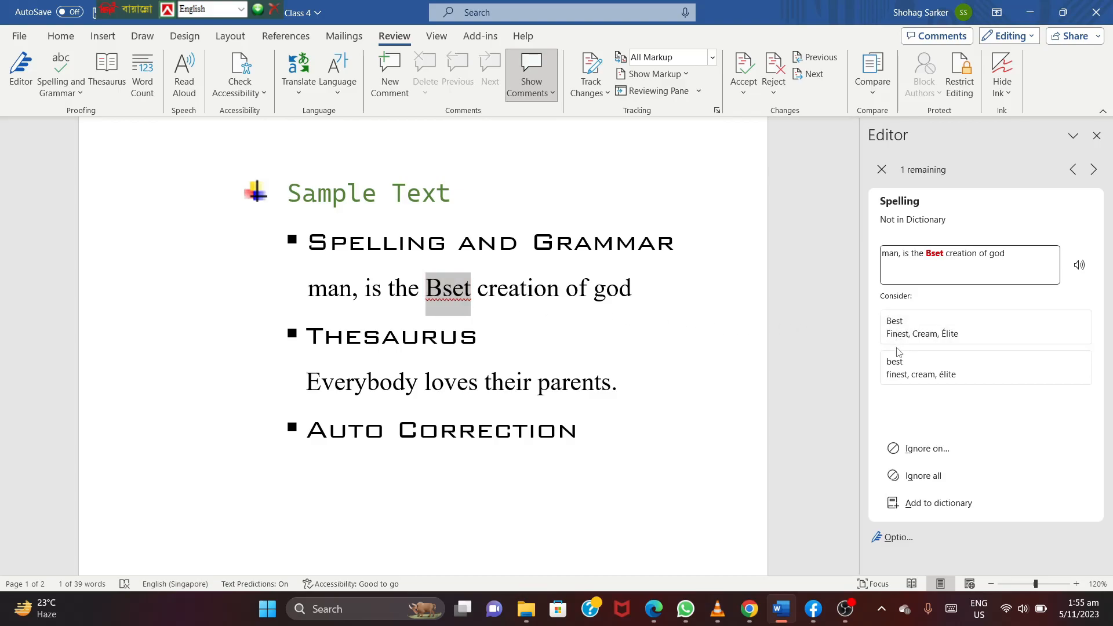
click(898, 370)
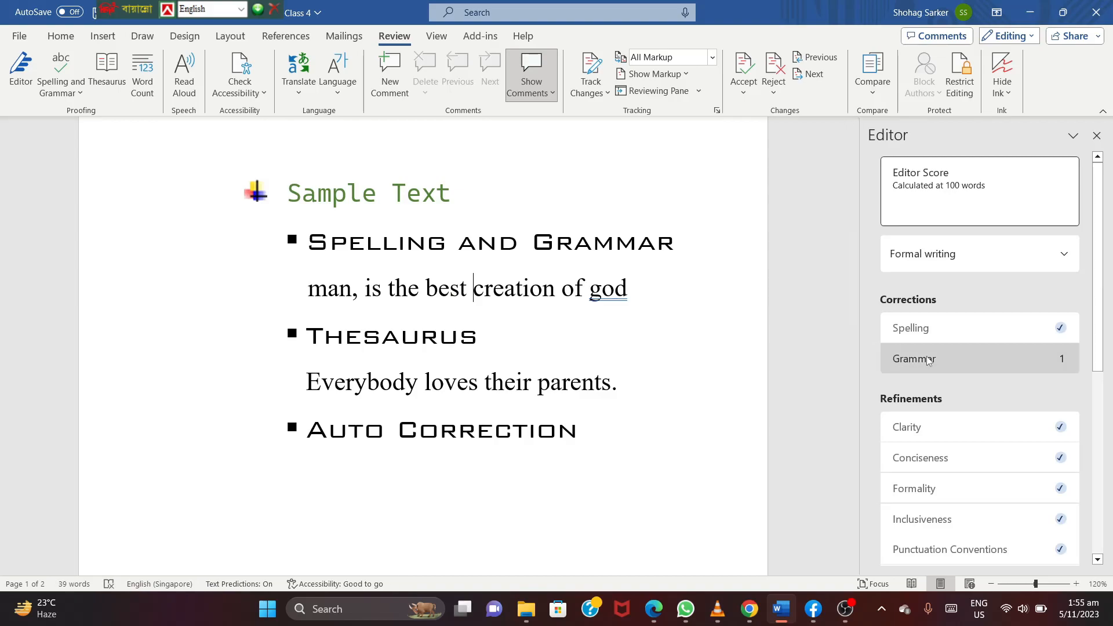
Step: Accept the grammar suggestions that end the sentence with a full stop and capitalize "God", and finish the review
click(956, 356)
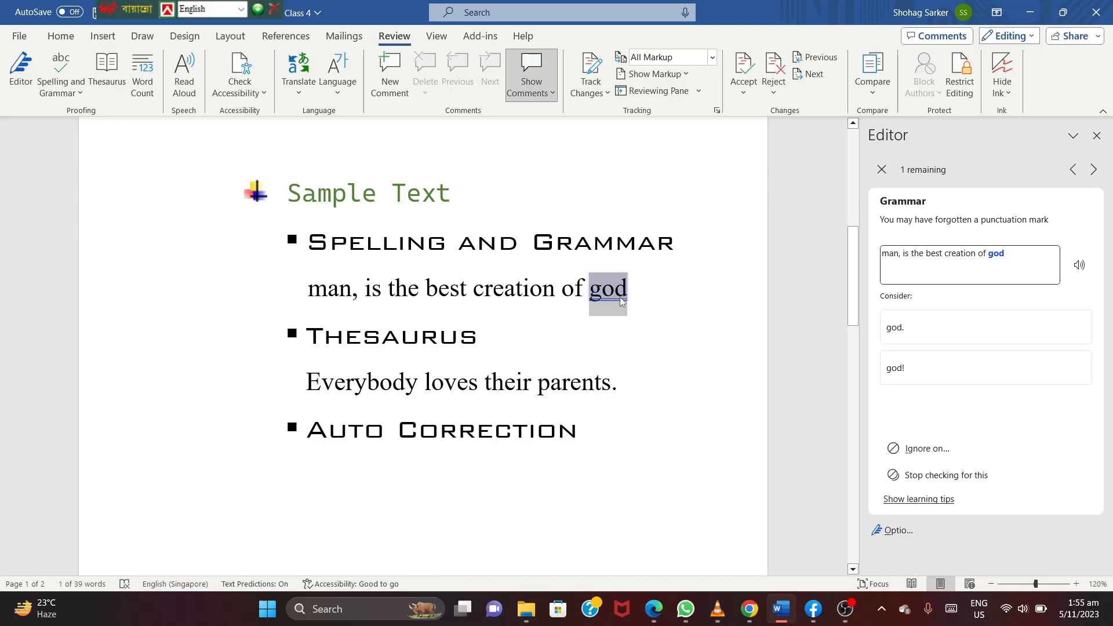
click(896, 328)
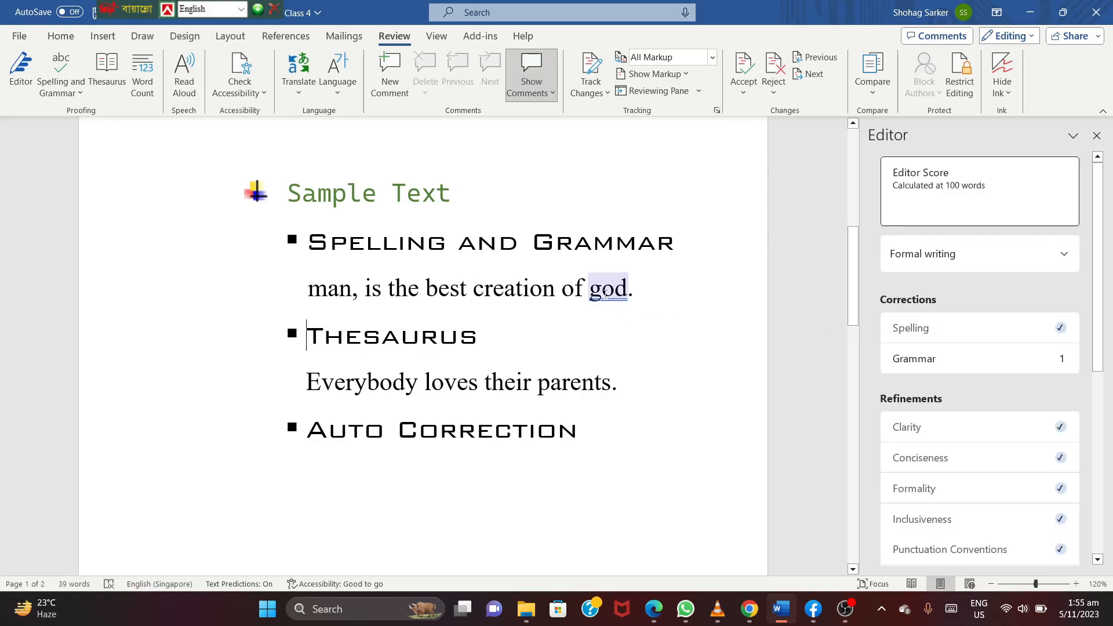
click(936, 362)
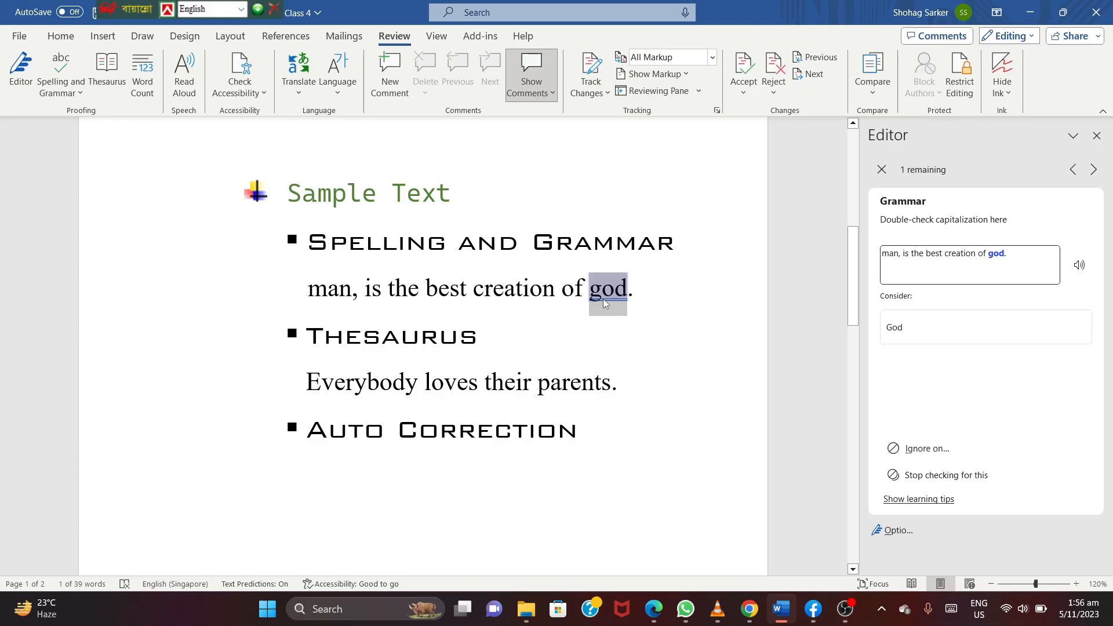
click(915, 328)
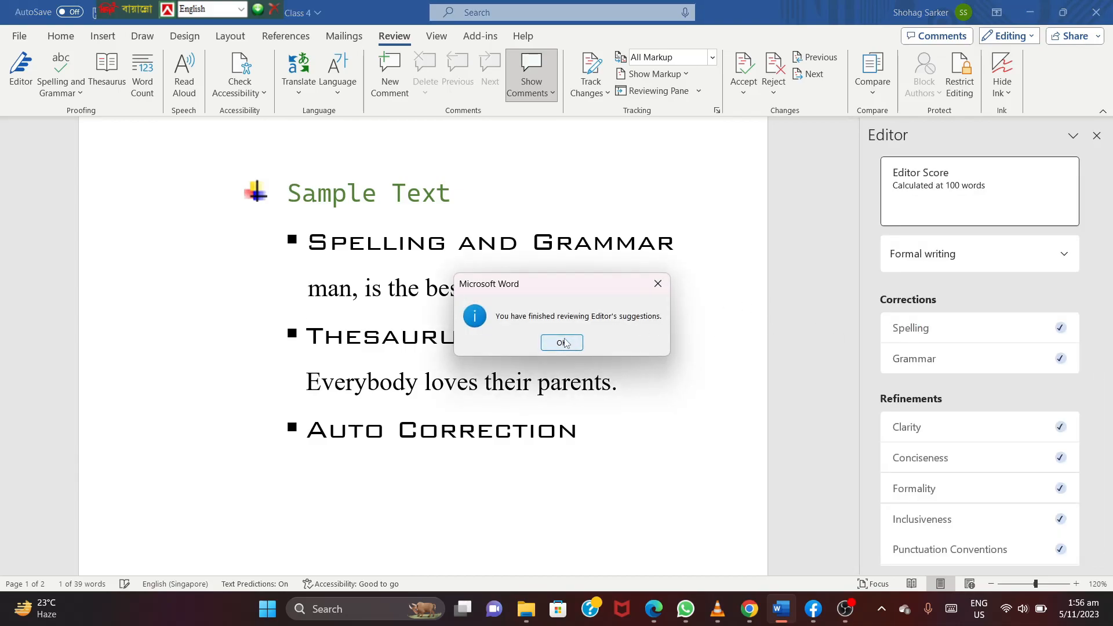
click(563, 340)
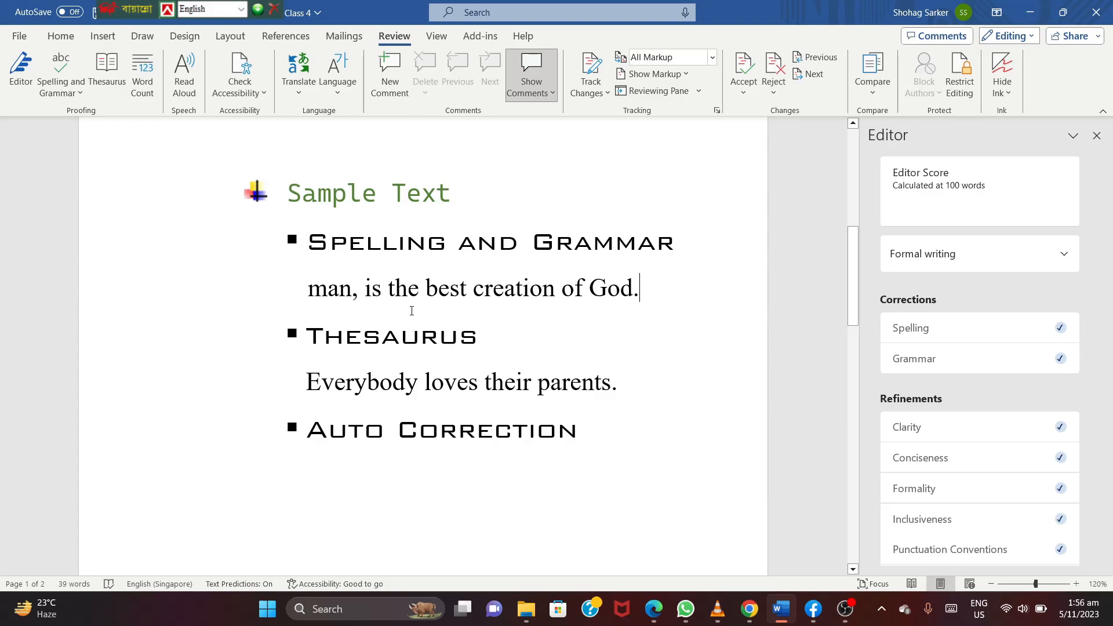
Step: Capitalize the first word of the corrected sentence as "Man"
click(360, 295)
key(BackSpace)
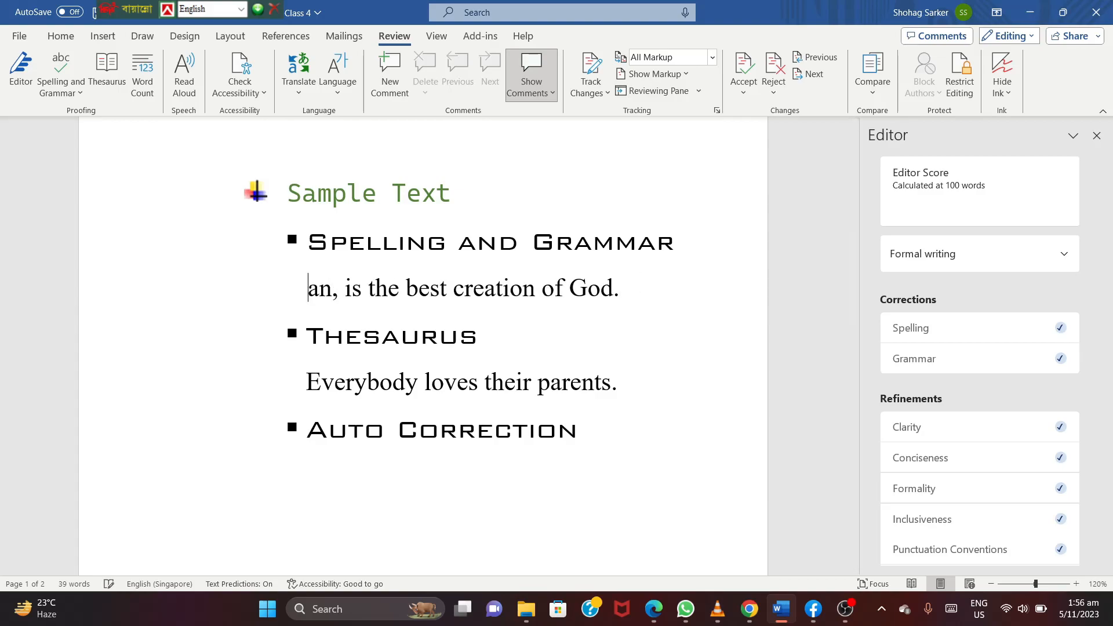
text(M)
click(422, 325)
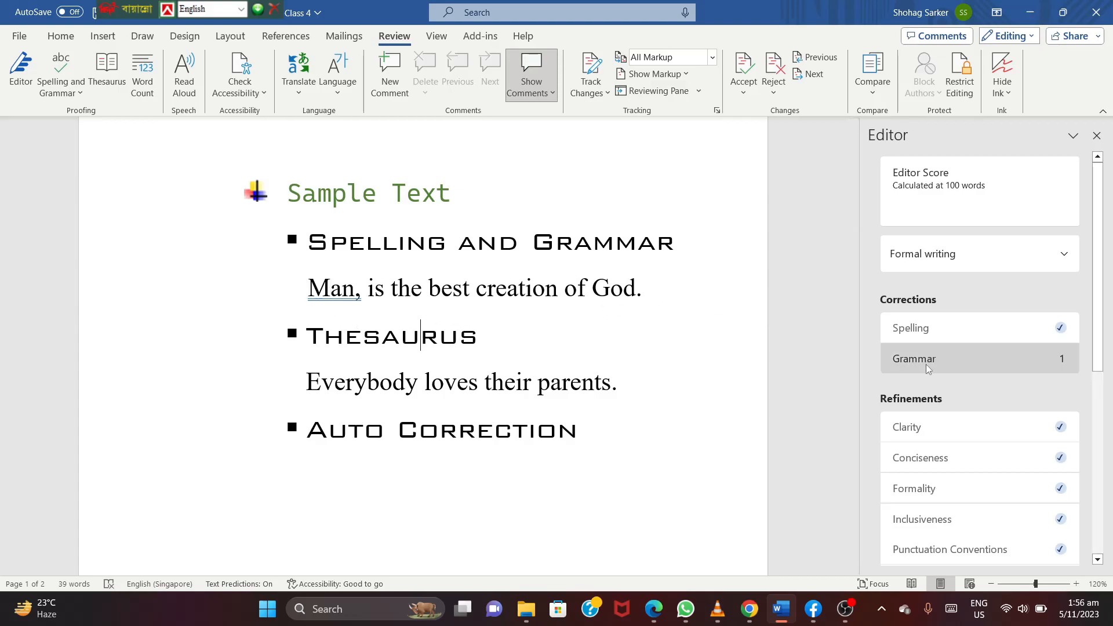
Step: Accept the grammar suggestion that removes the comma after "Man" and finish the review
drag(308, 288, 362, 290)
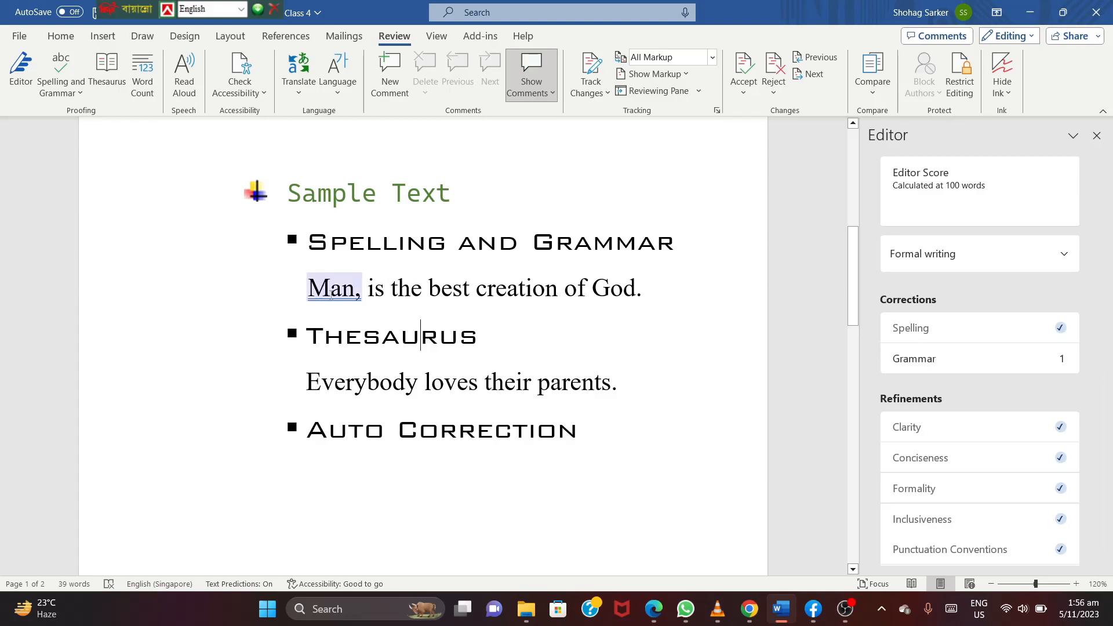
click(420, 336)
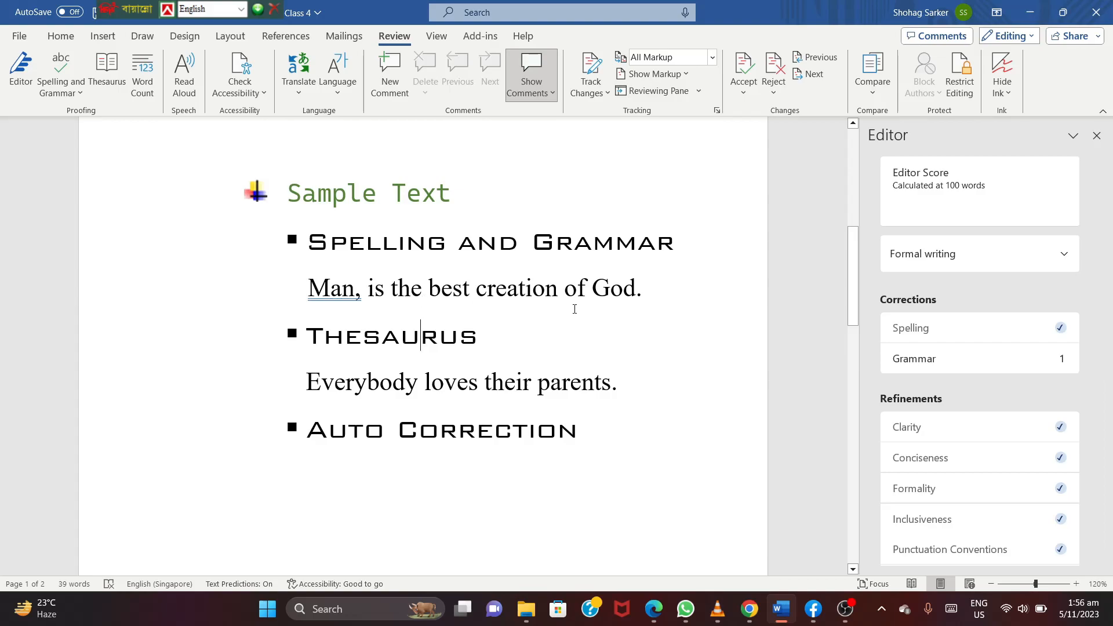
click(913, 359)
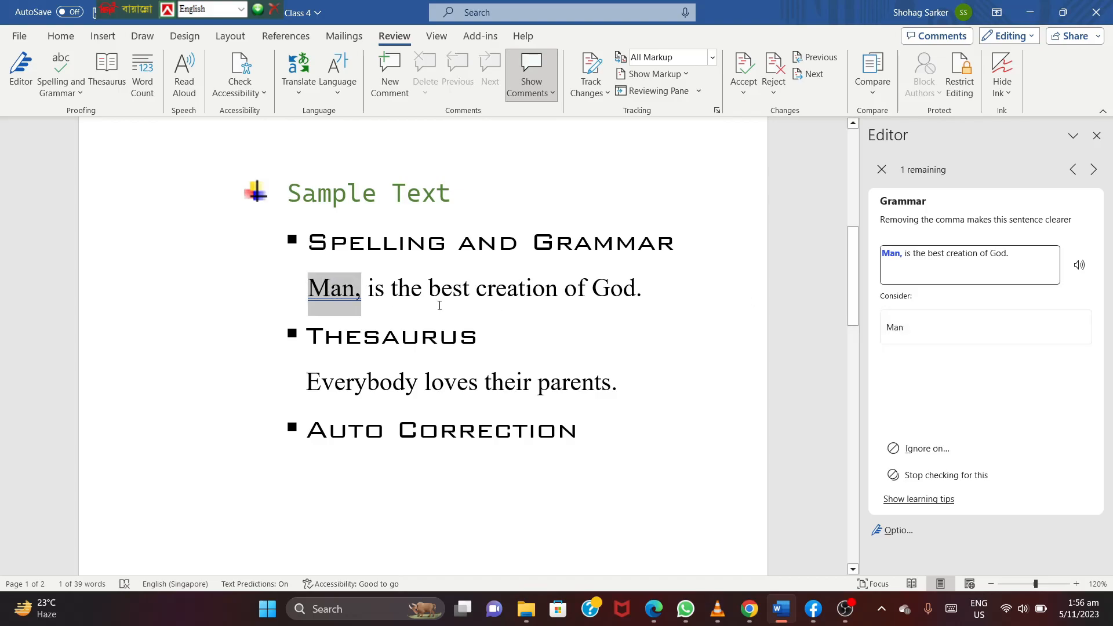
click(896, 328)
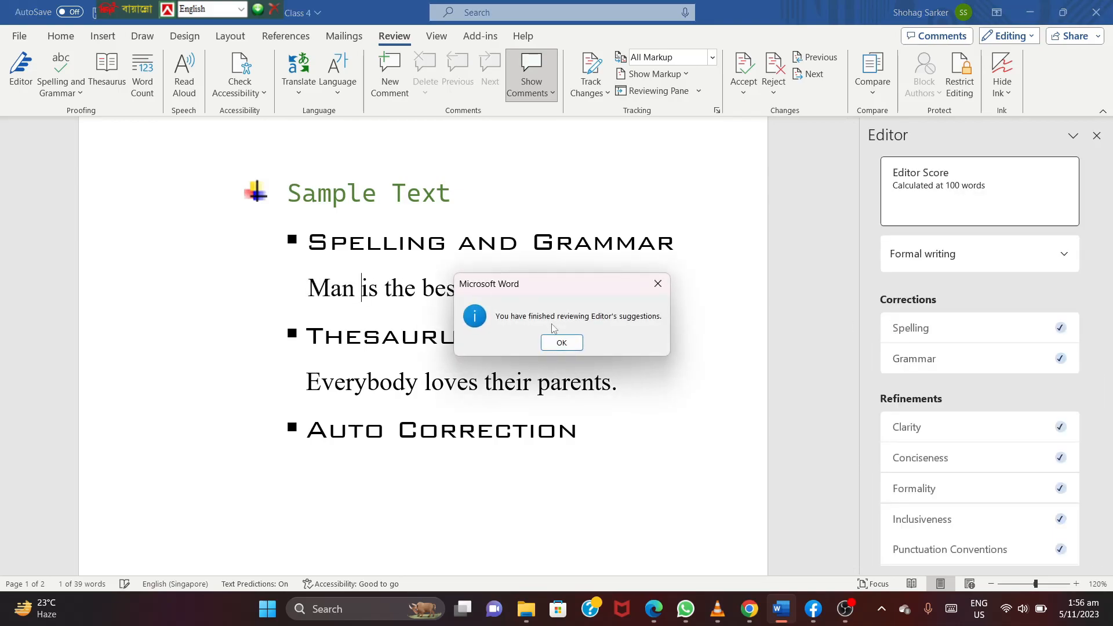
click(573, 341)
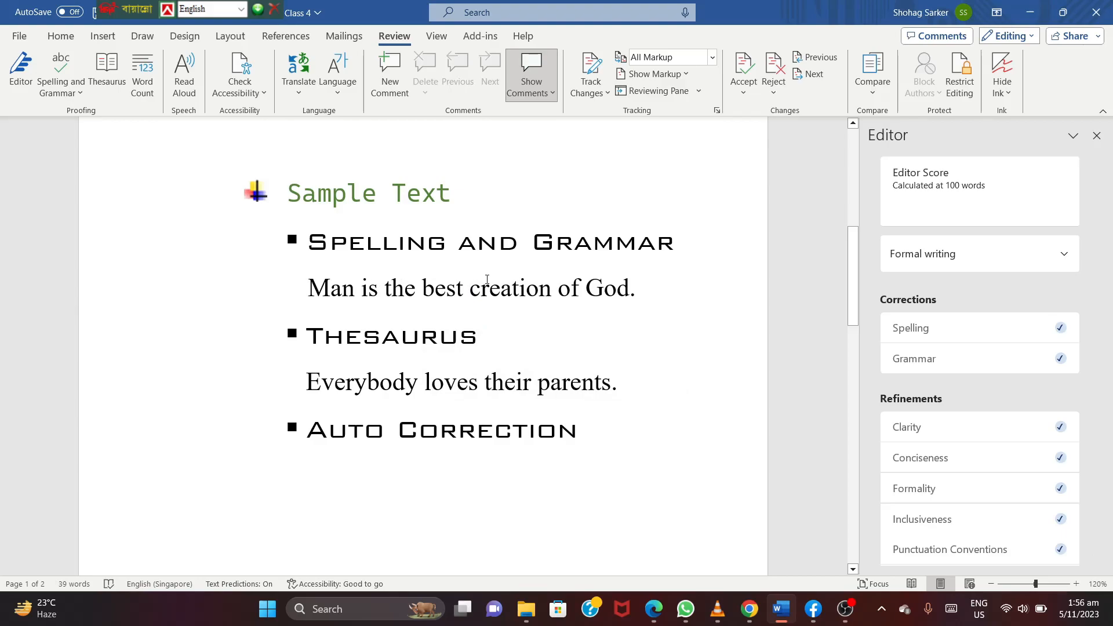
Step: Look up synonyms for "loves" in the sentence "Everybody loves their parents." with the Thesaurus
scroll(487, 276, down, 1)
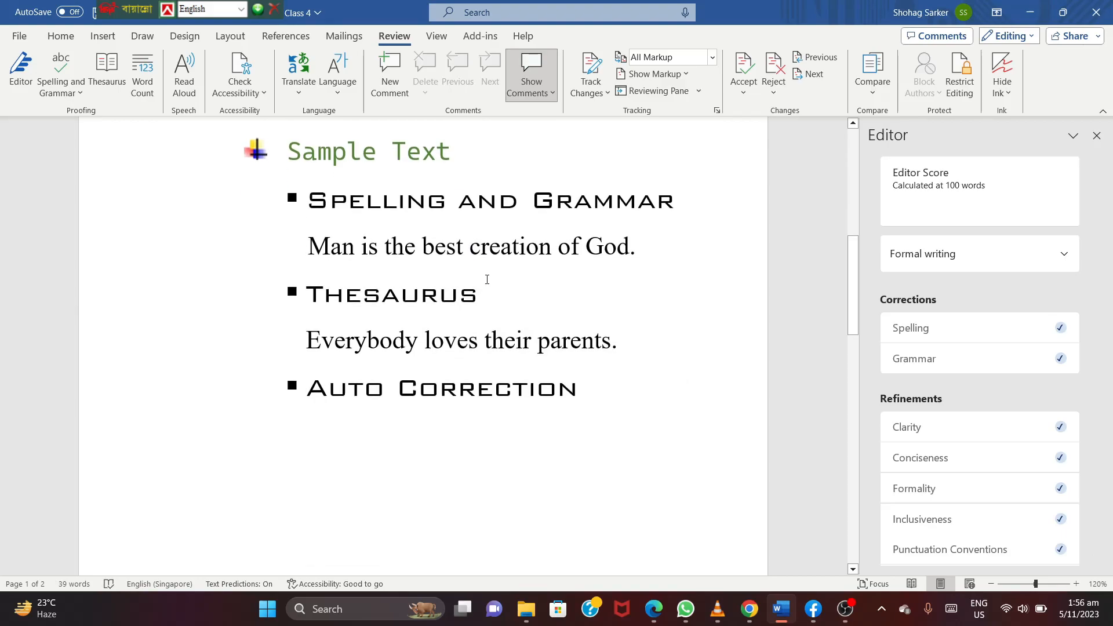
scroll(487, 280, up, 5)
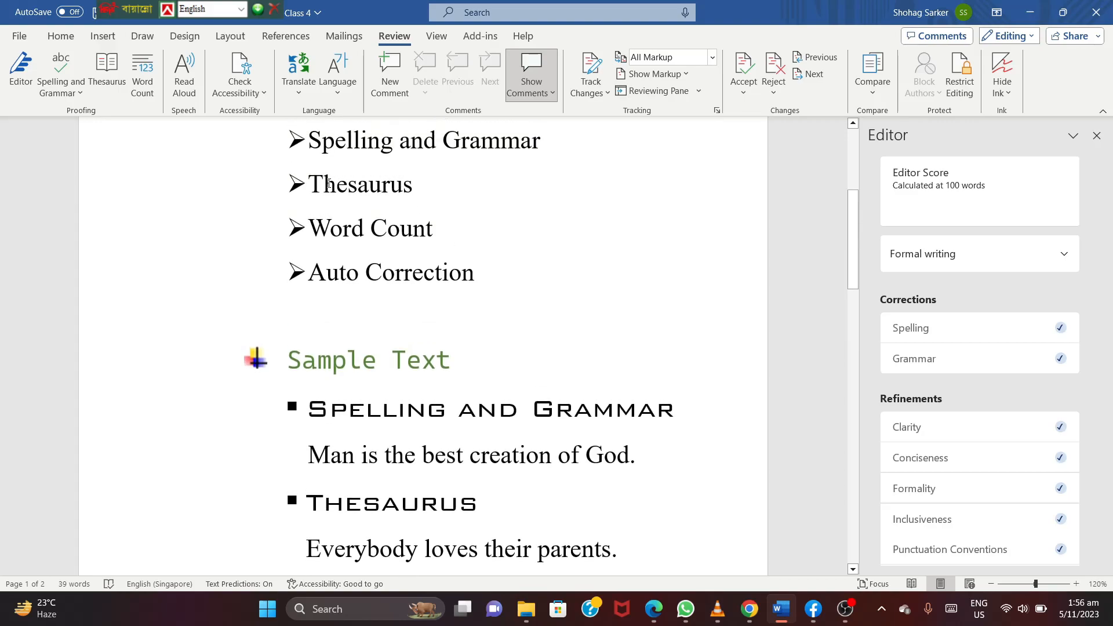
scroll(472, 293, down, 5)
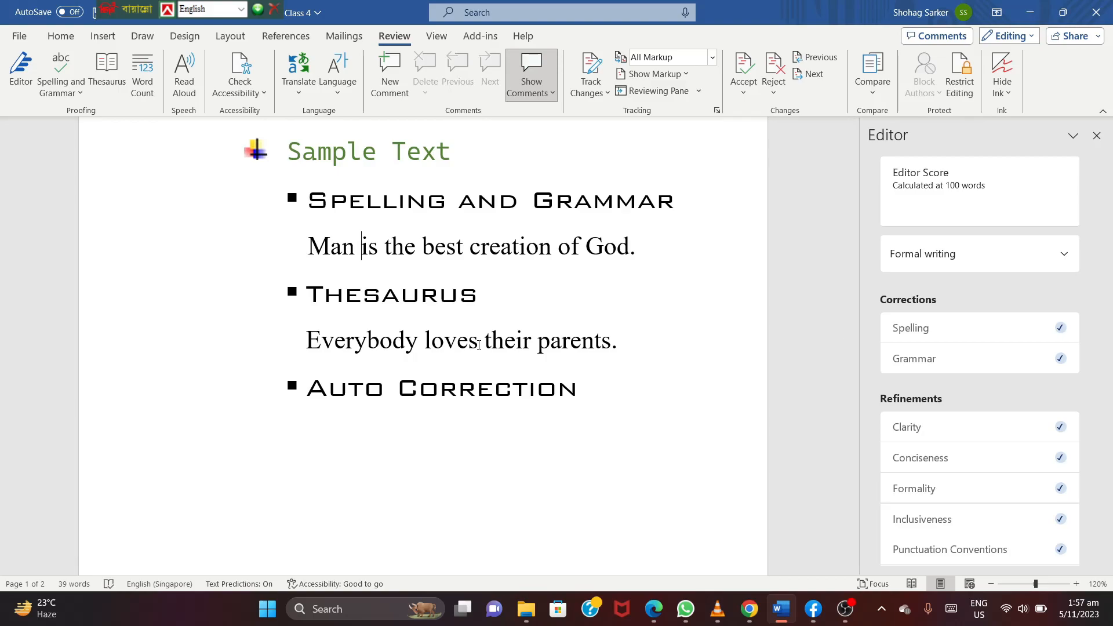
drag(479, 345, 428, 339)
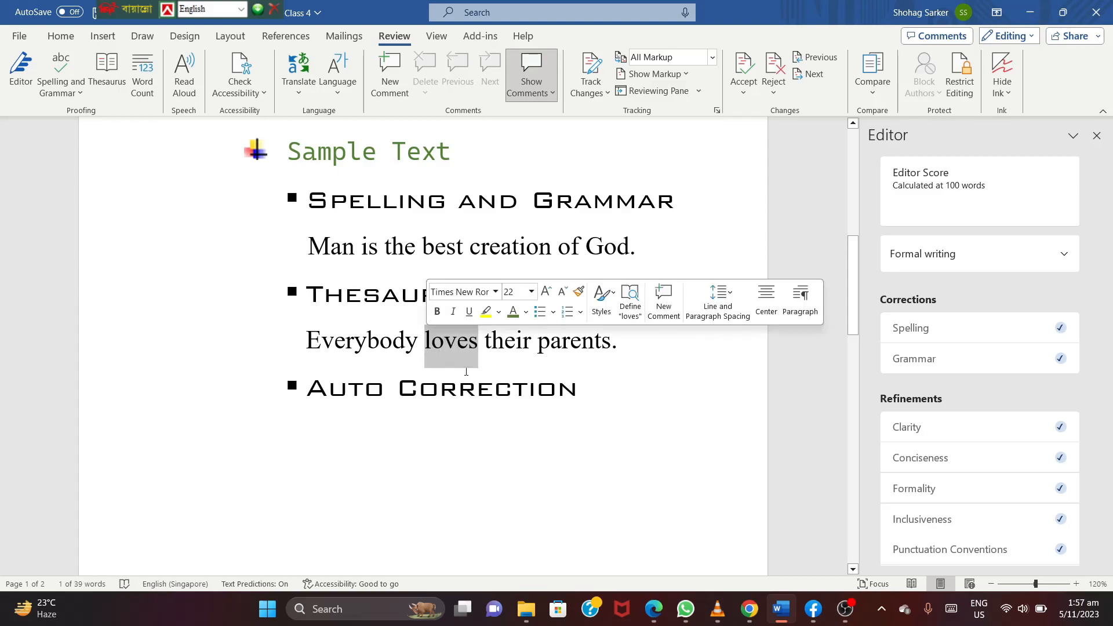
click(107, 68)
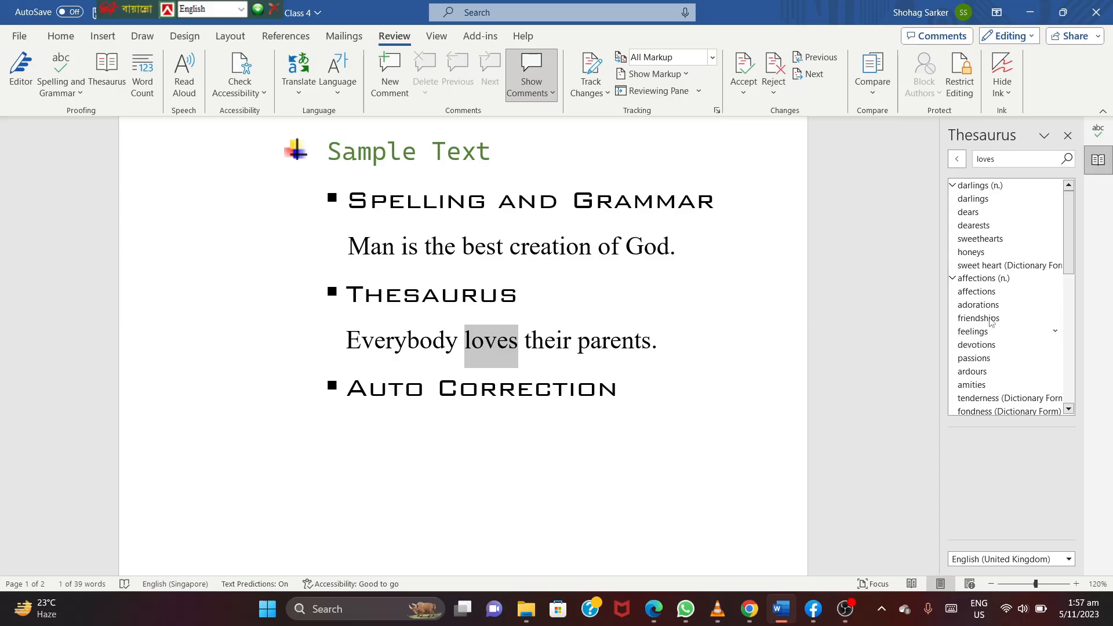
Step: Explore the related synonym lists for "darlings" and "honeys" in the Thesaurus
click(974, 200)
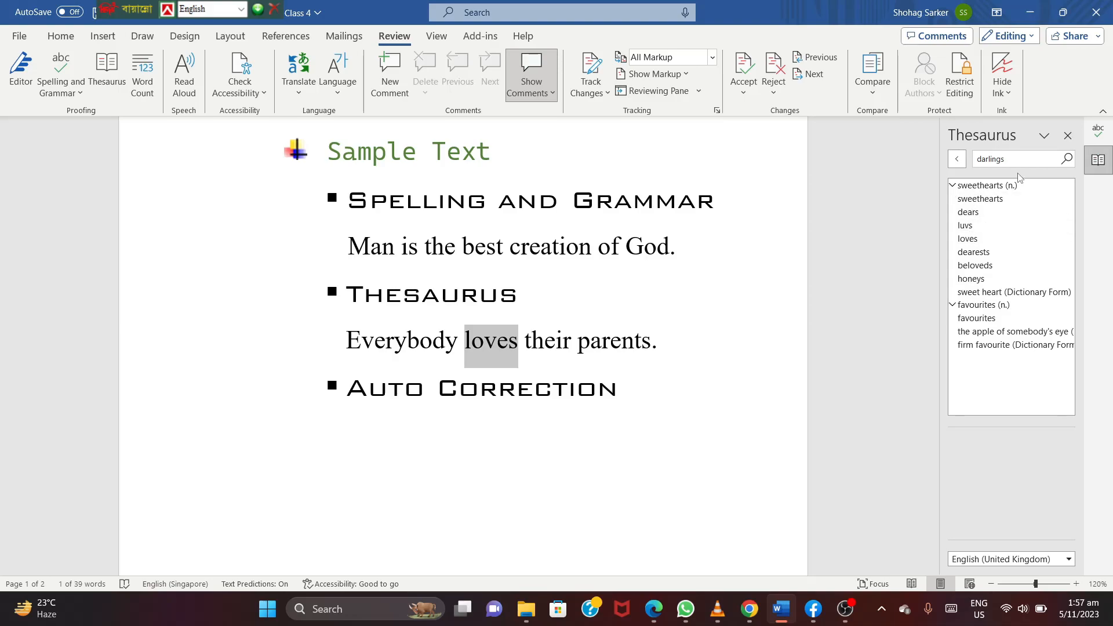
click(980, 280)
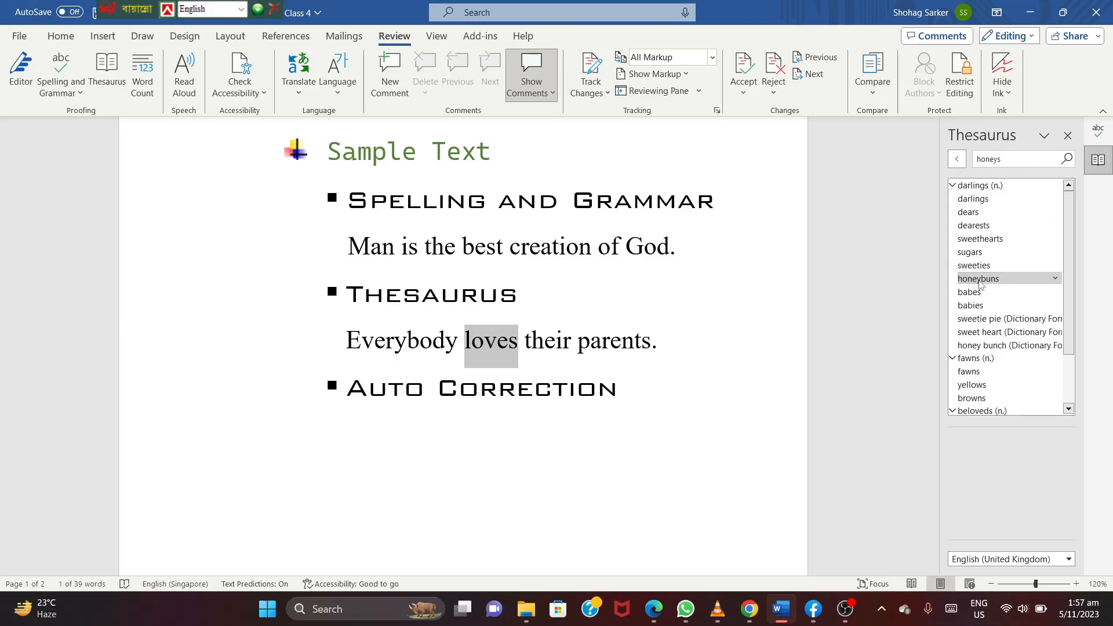
scroll(980, 290, down, 2)
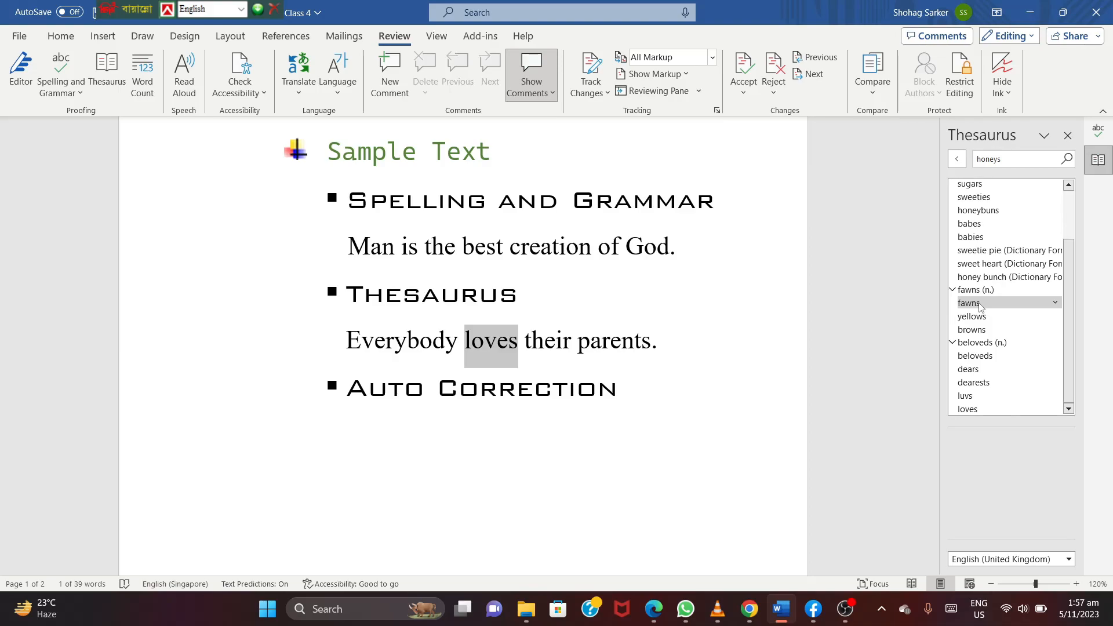
scroll(979, 306, up, 2)
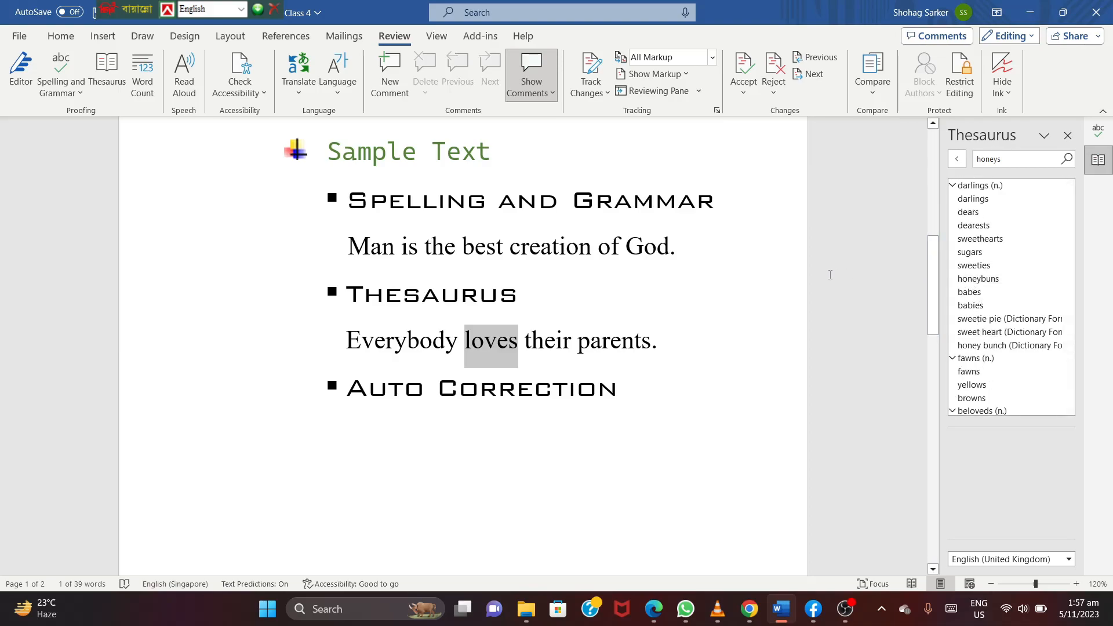
Step: Look up synonyms for "Everybody" in the sentence "Everybody loves their parents." with the Thesaurus
click(556, 361)
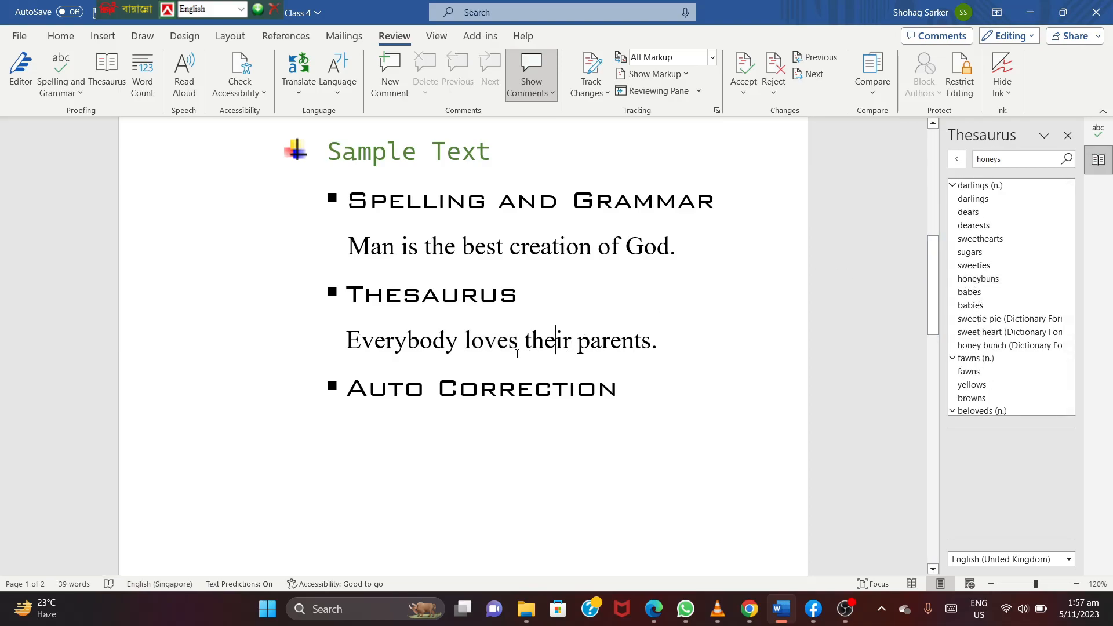
drag(458, 342, 348, 342)
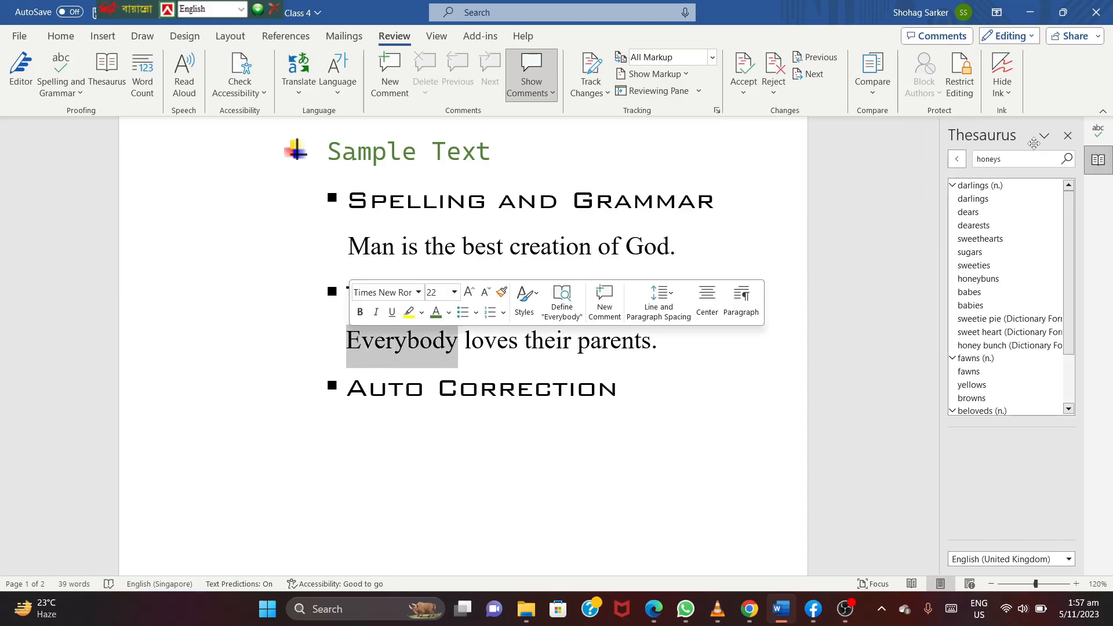
key(F7)
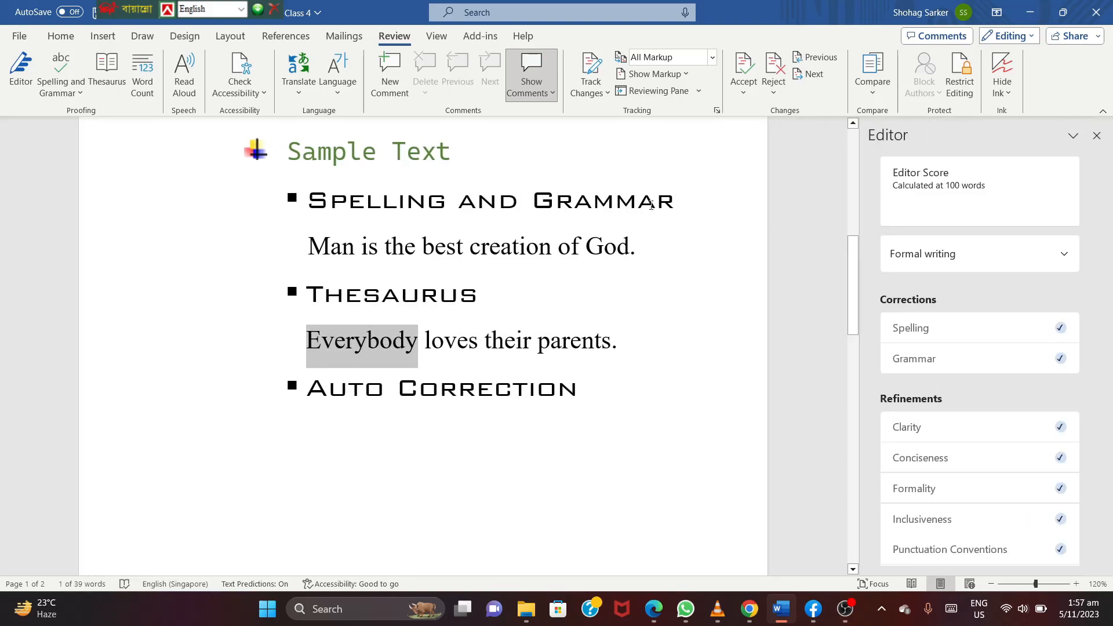
click(1104, 135)
click(106, 87)
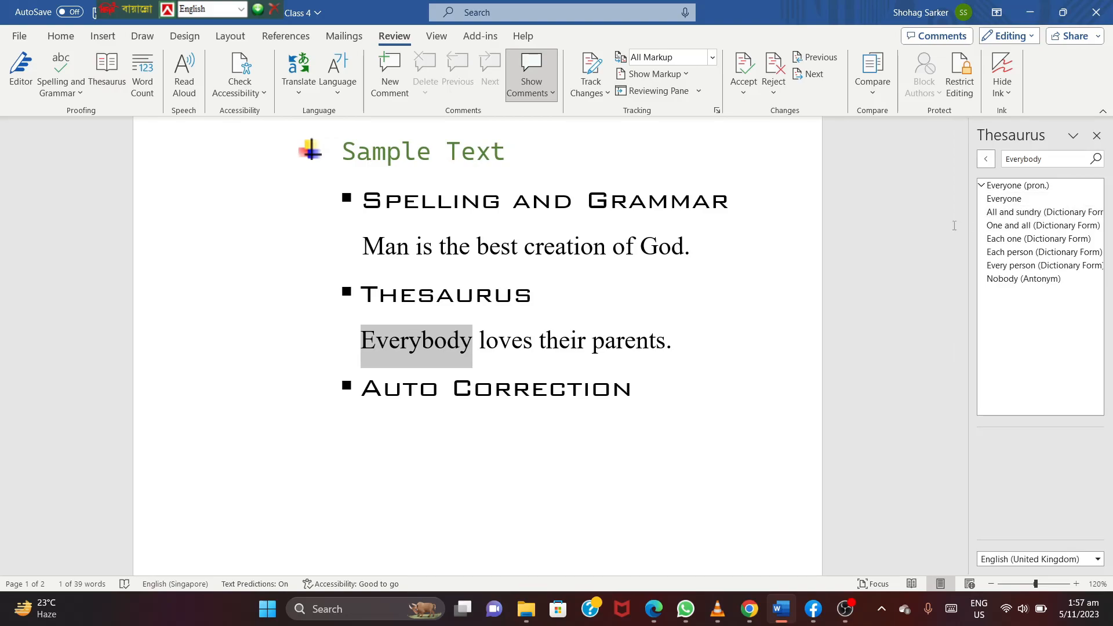
click(600, 296)
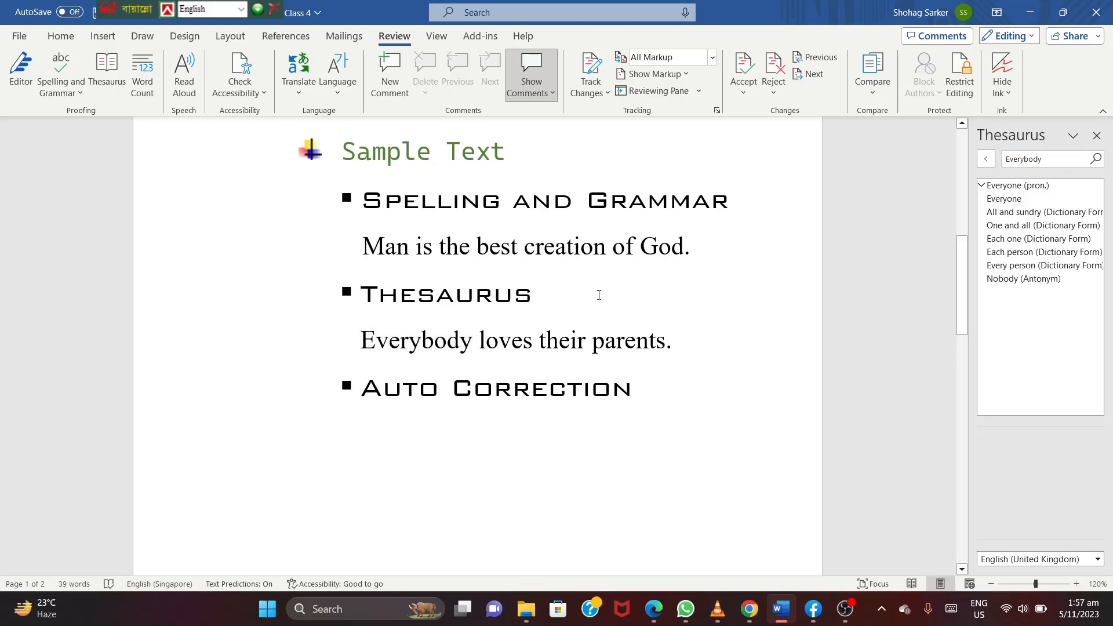
Step: Look up the existing AutoCorrect entry for "marge" in the proofing options and close the options without changing it
scroll(598, 295, down, 3)
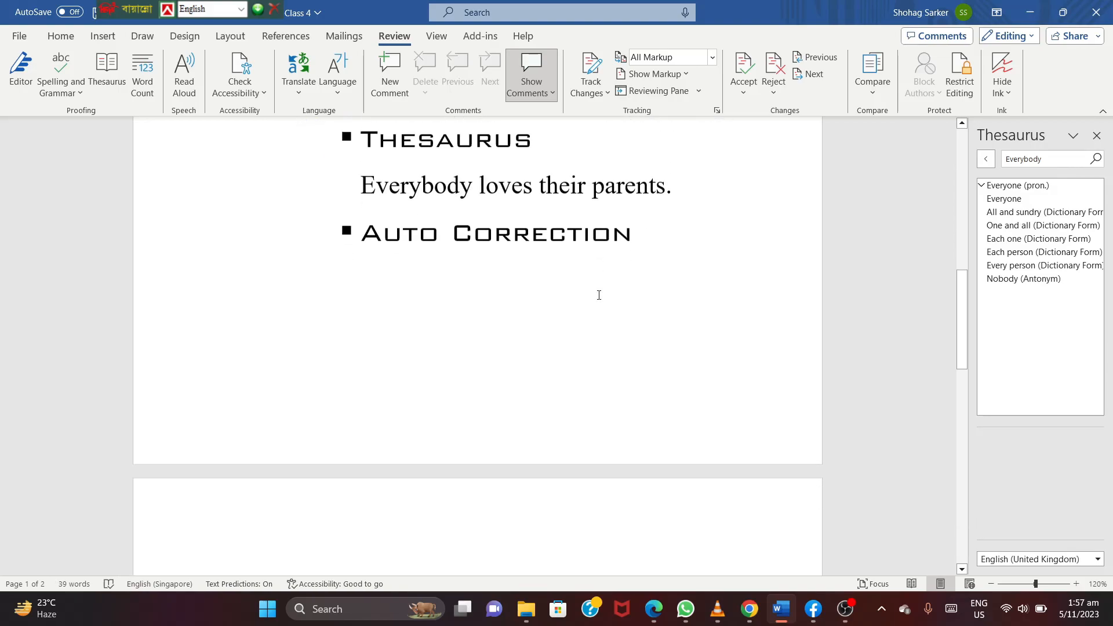
click(452, 284)
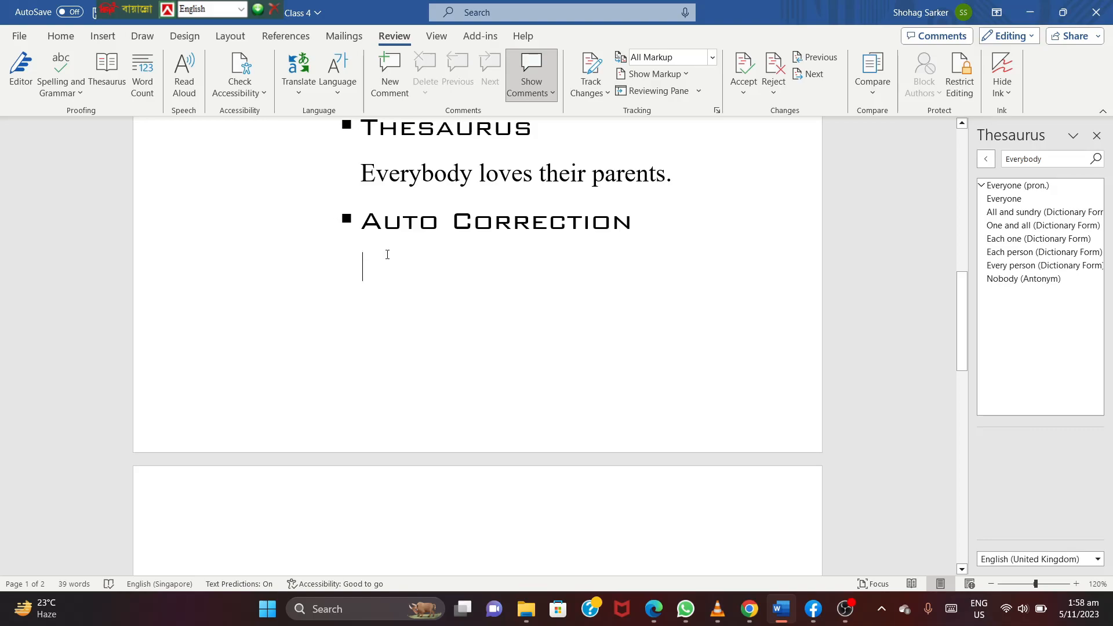
click(19, 36)
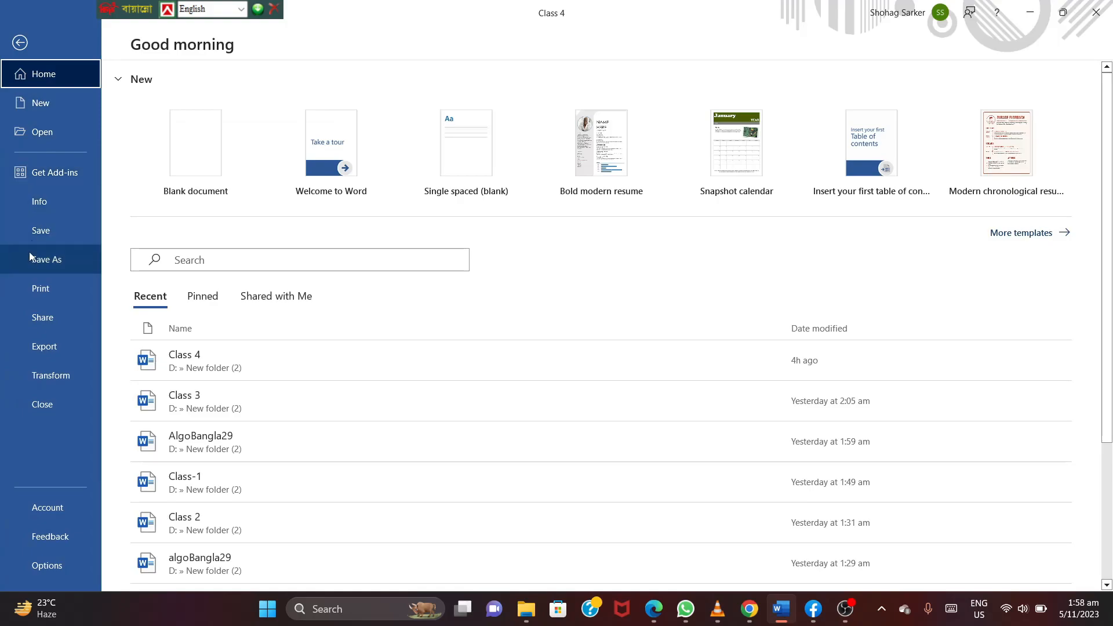
click(47, 567)
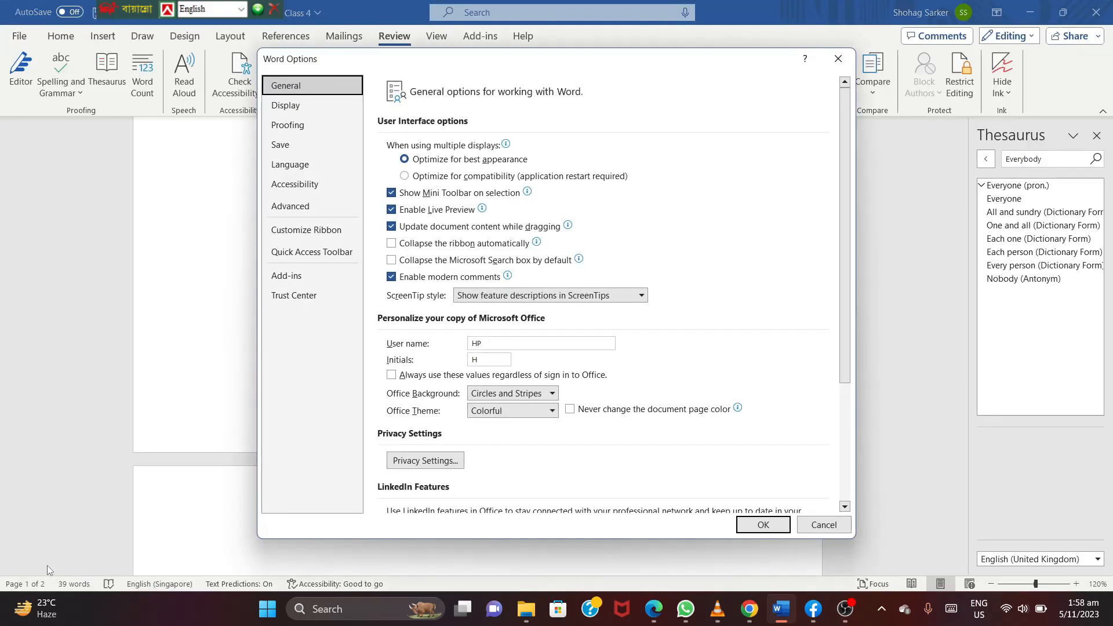
click(276, 126)
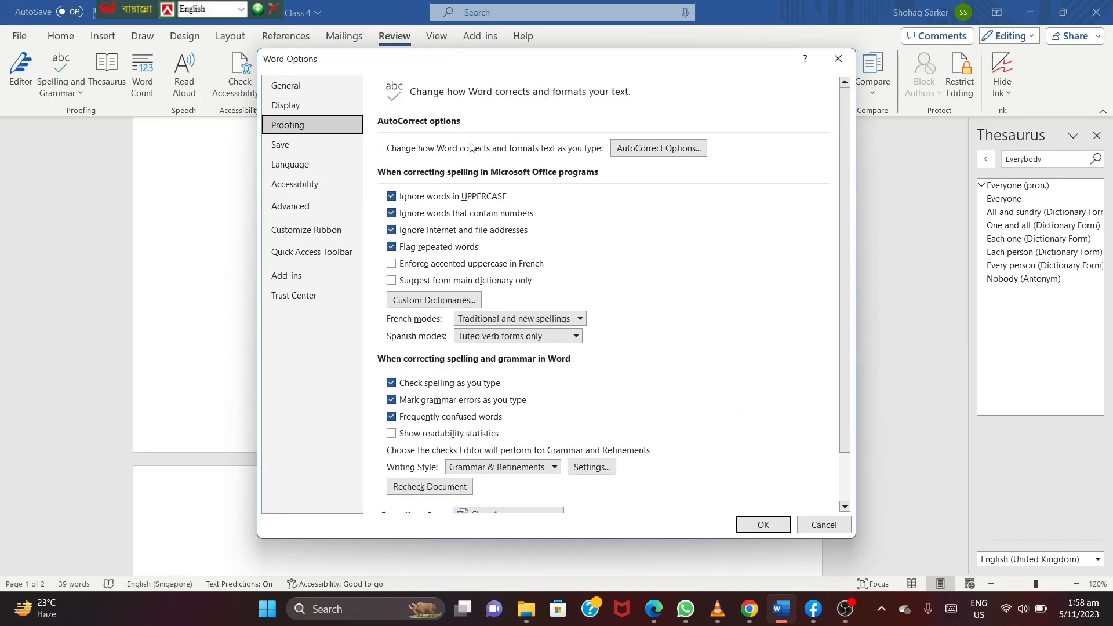
click(623, 147)
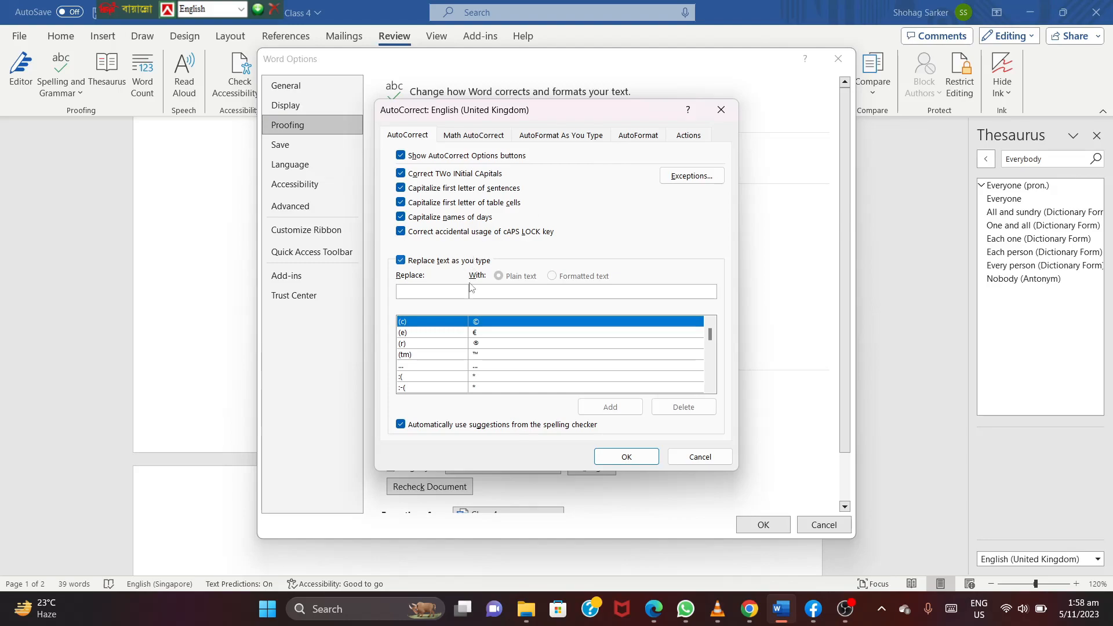
click(418, 292)
text(marge)
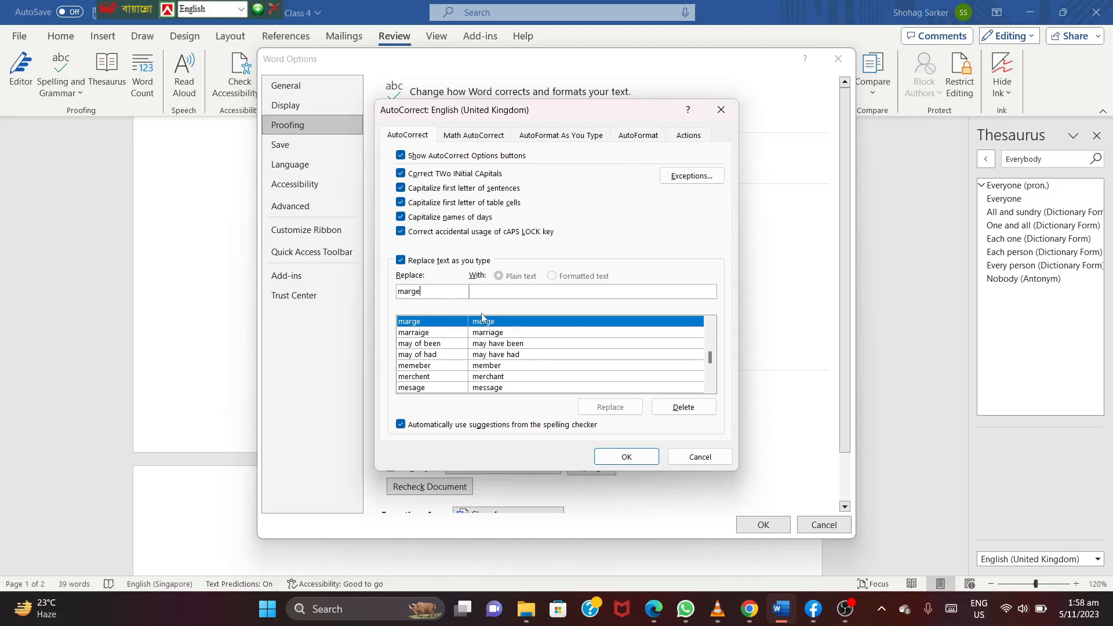
click(701, 457)
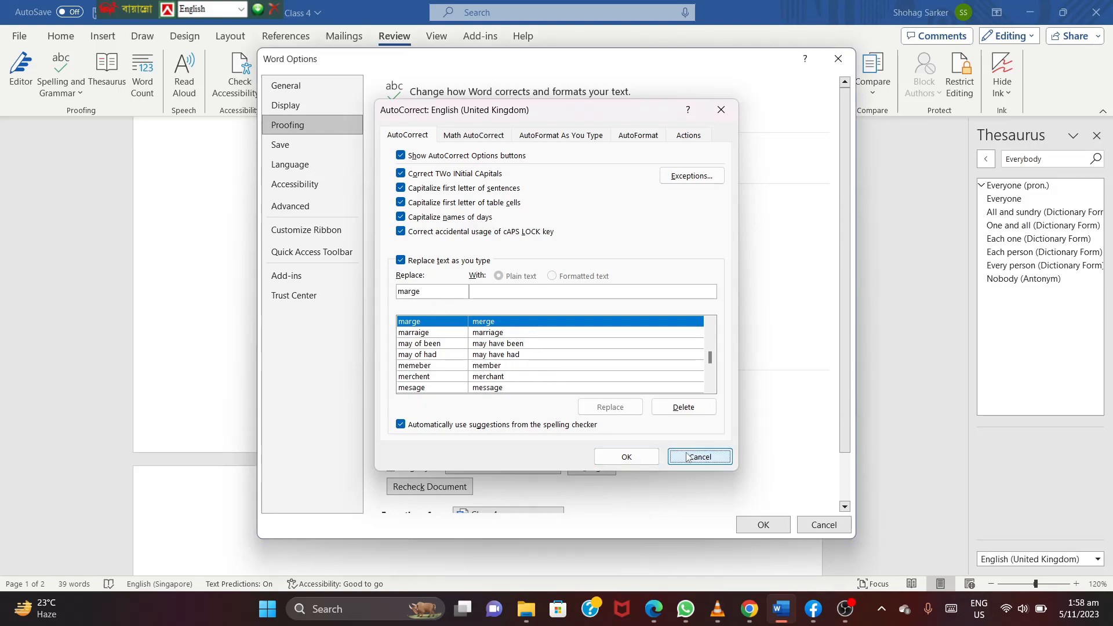
click(780, 529)
Step: Test the "marge" AutoCorrect entry on the line under the Auto Correction heading and delete the test word
text(ge)
key(Return)
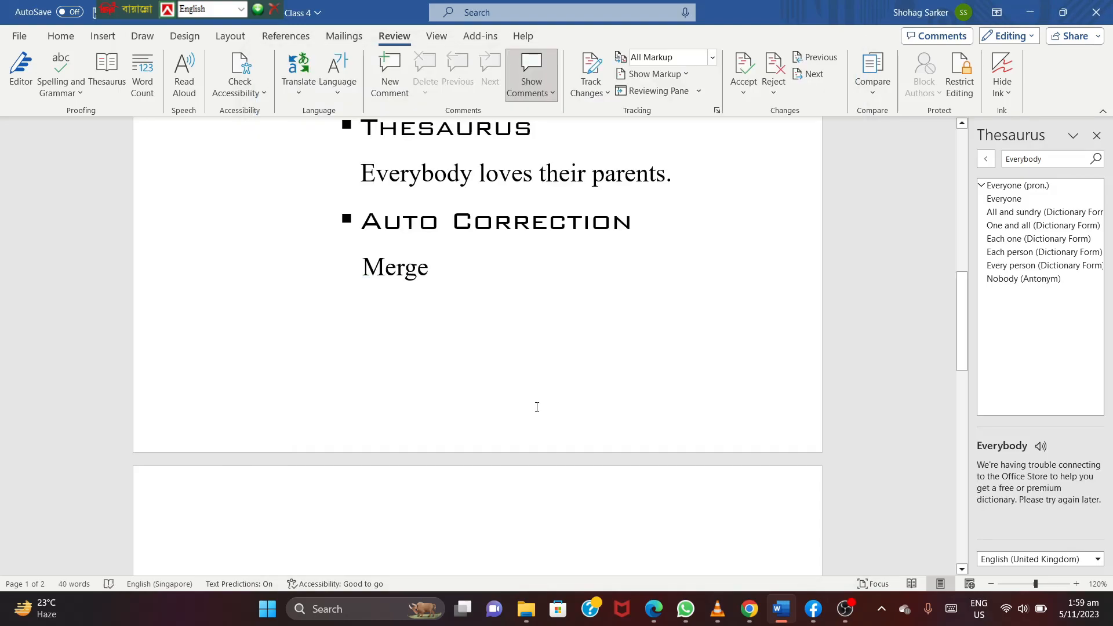
key(BackSpace)
key(BackSpace)
key(BackSpace)
key(BackSpace)
key(BackSpace)
key(BackSpace)
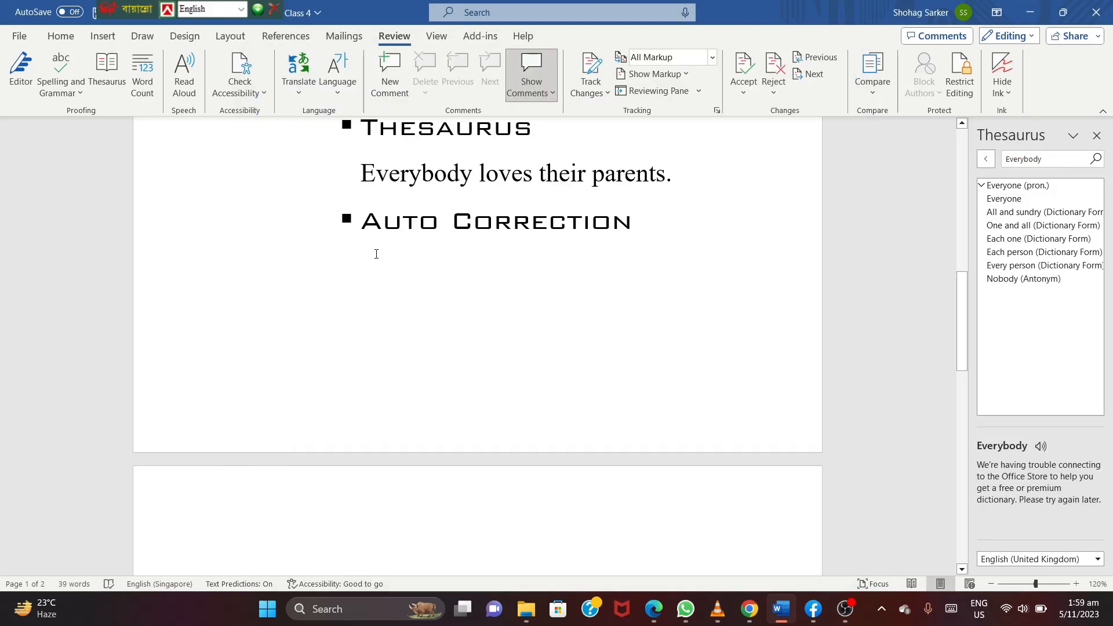
Step: Add an AutoCorrect entry that replaces "liutenant" with "lieutenant" and save the proofing options
click(28, 38)
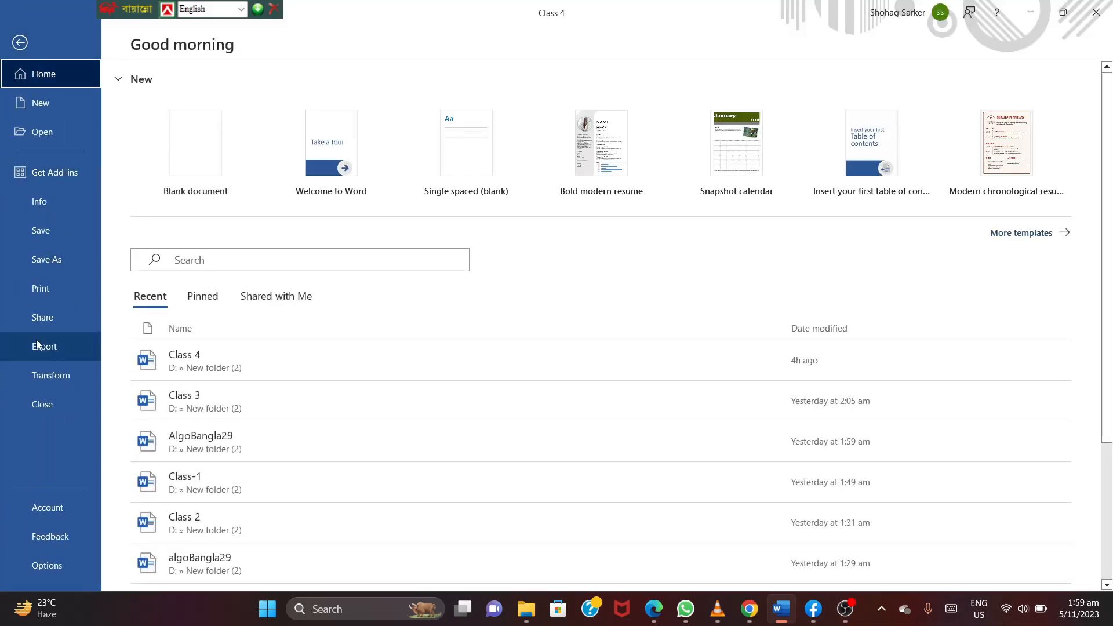
click(49, 573)
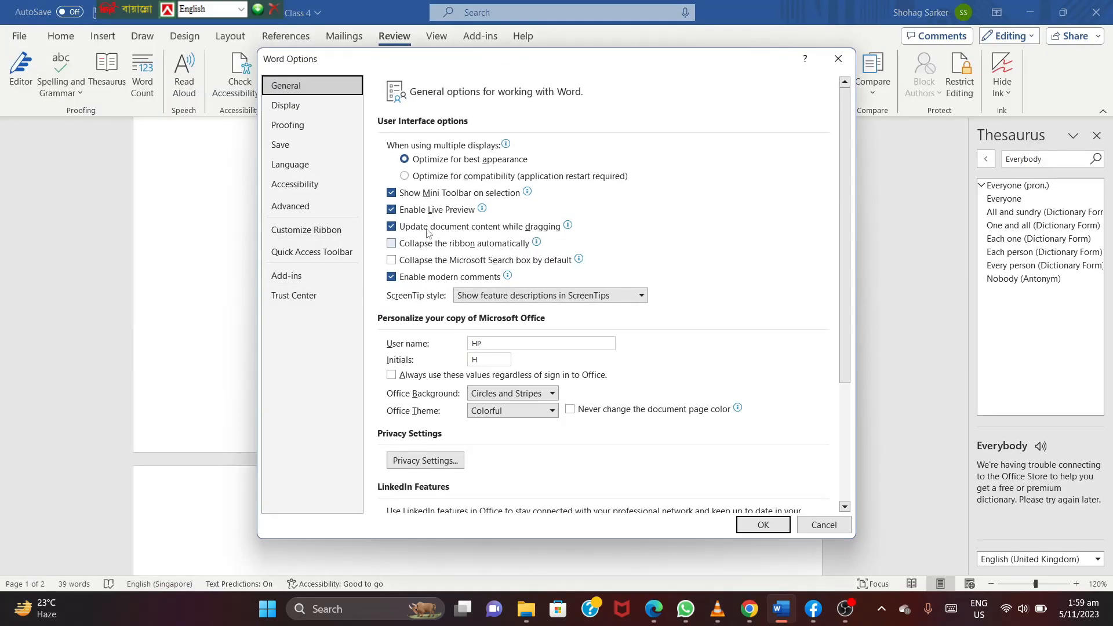
click(294, 125)
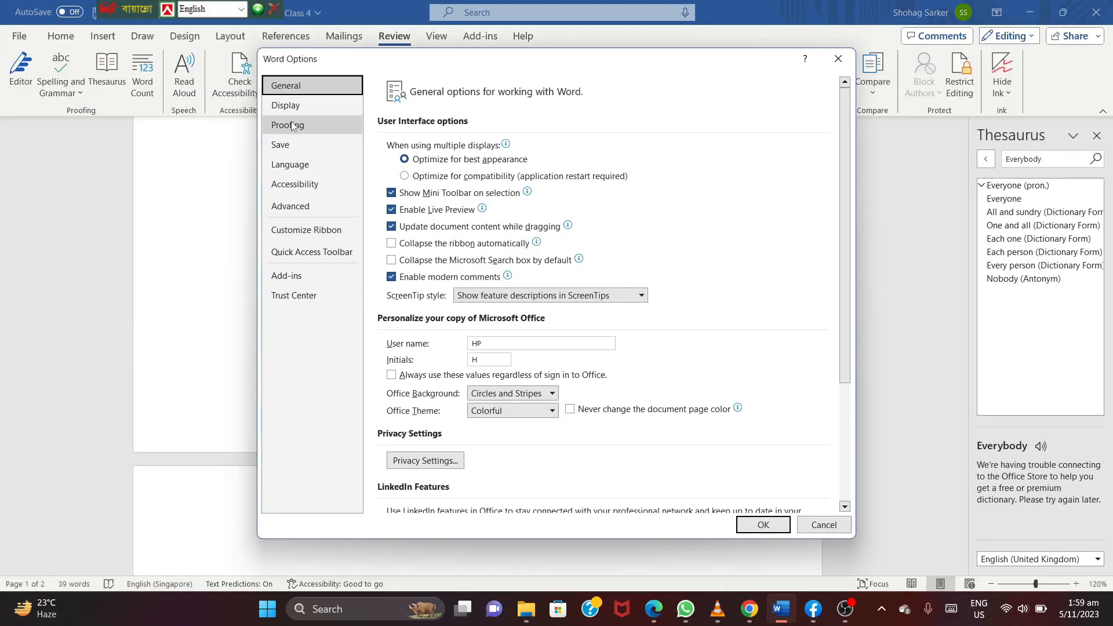
click(650, 148)
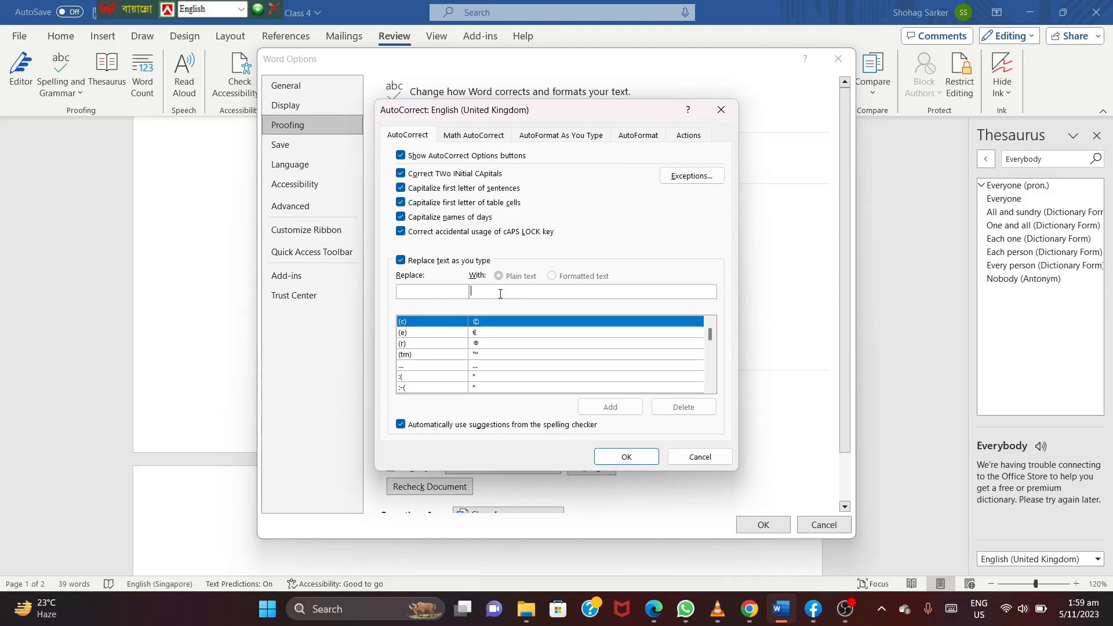
text(lie)
text(ute)
text(nant)
text(liu)
text(ten)
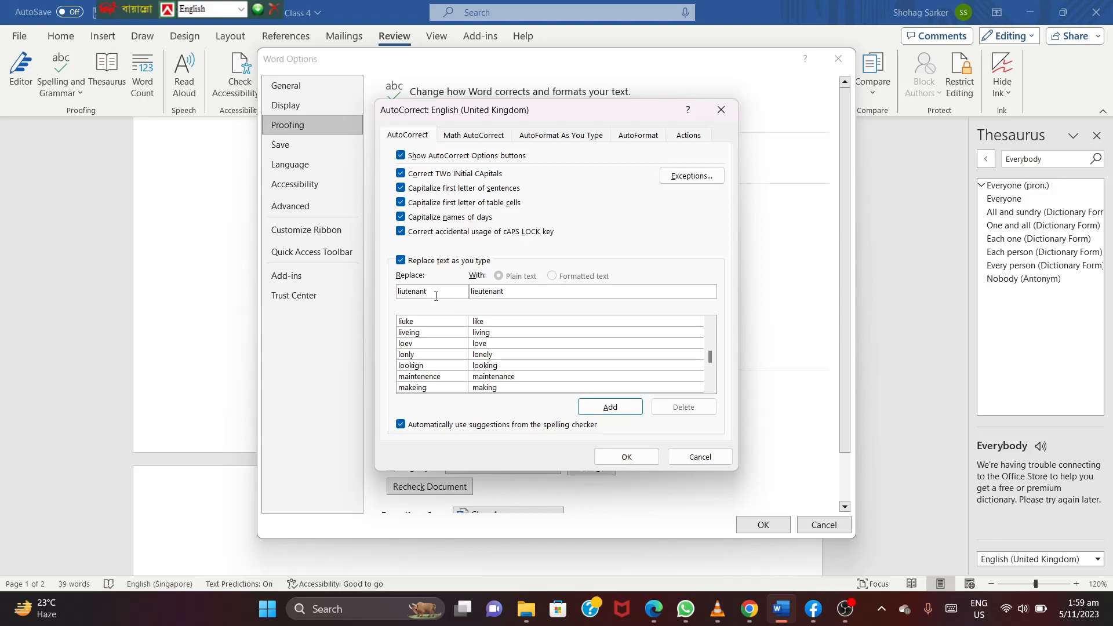
double_click(433, 294)
click(454, 291)
click(611, 407)
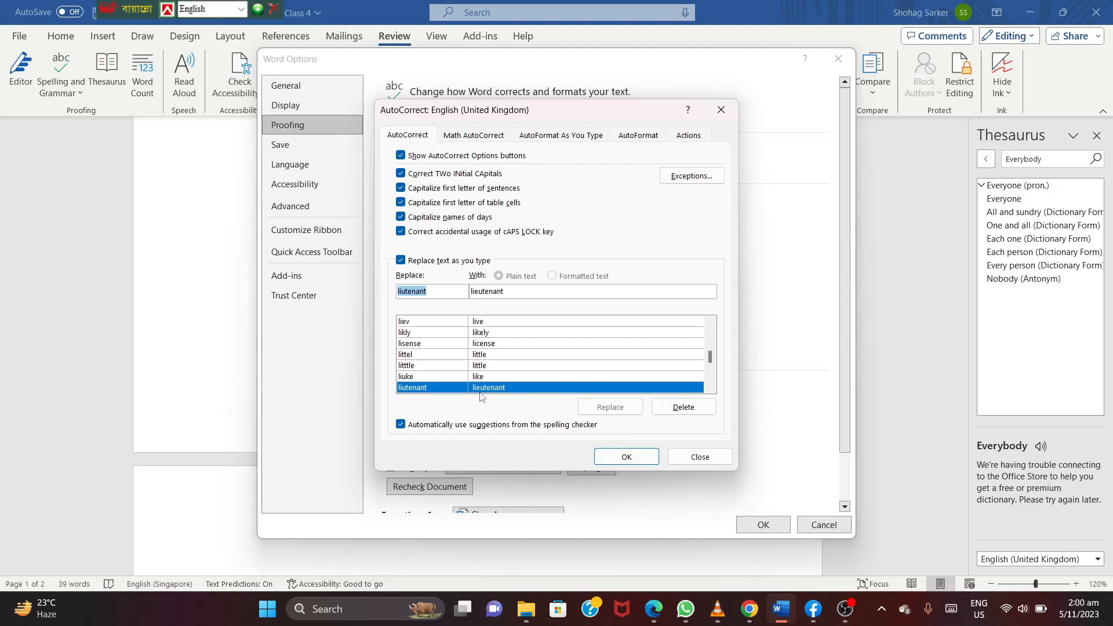
click(626, 457)
click(763, 525)
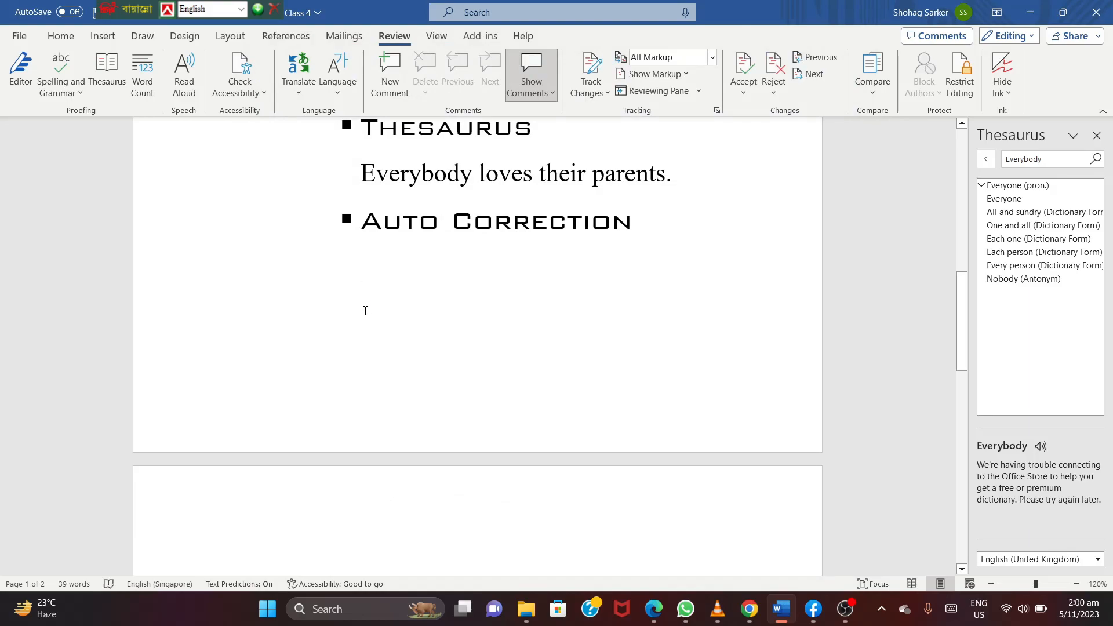
Step: Enter "liutenant" under the Auto Correction heading so that AutoCorrect replaces the misspelling
text(liutenant)
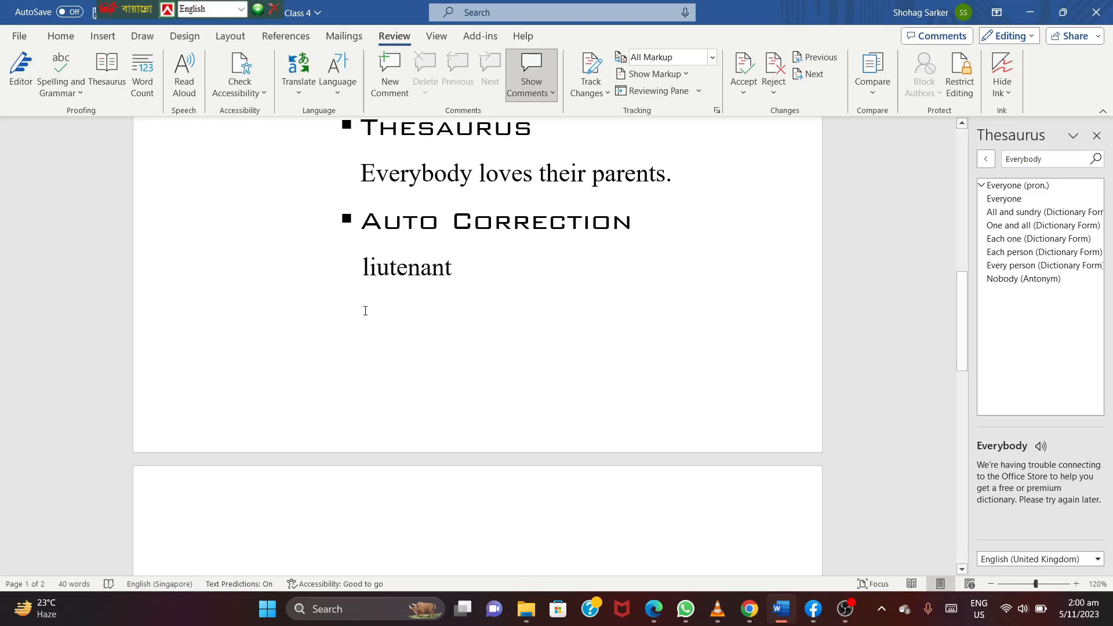
key(Return)
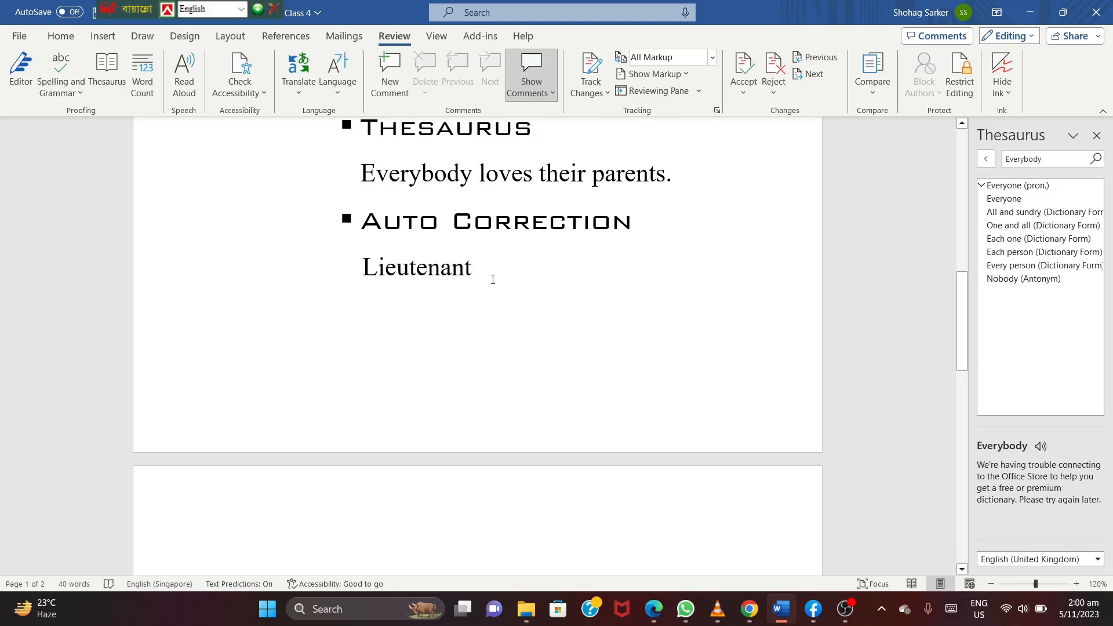
drag(359, 265, 515, 288)
click(521, 290)
Step: Check the word count statistics for the word "Count" in the Proofing list and close them
scroll(407, 307, down, 10)
scroll(407, 307, up, 9)
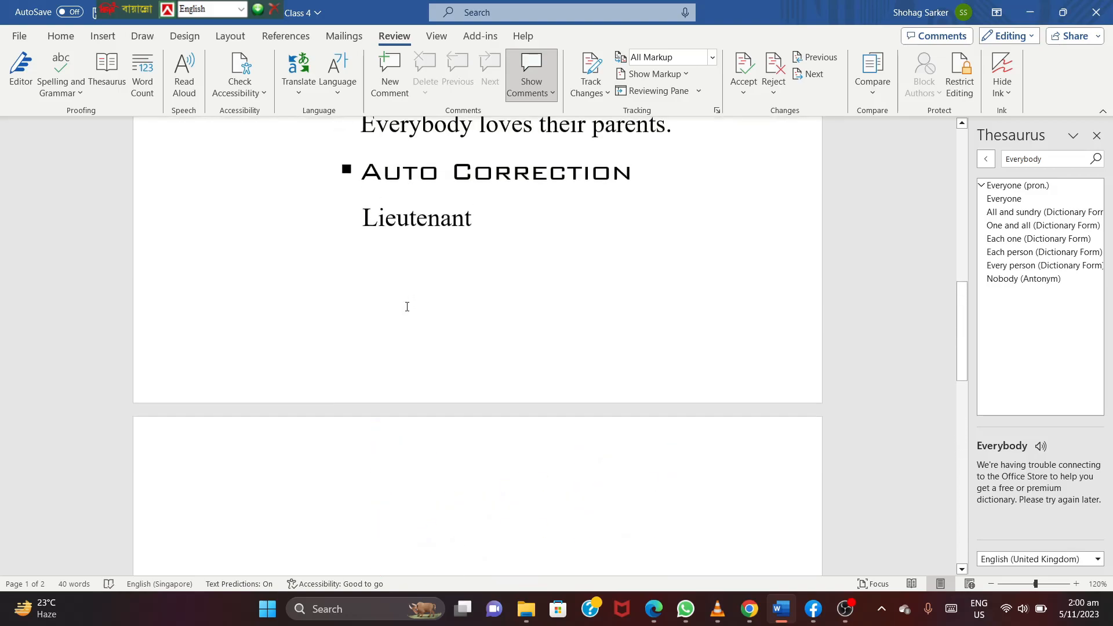
scroll(408, 307, up, 7)
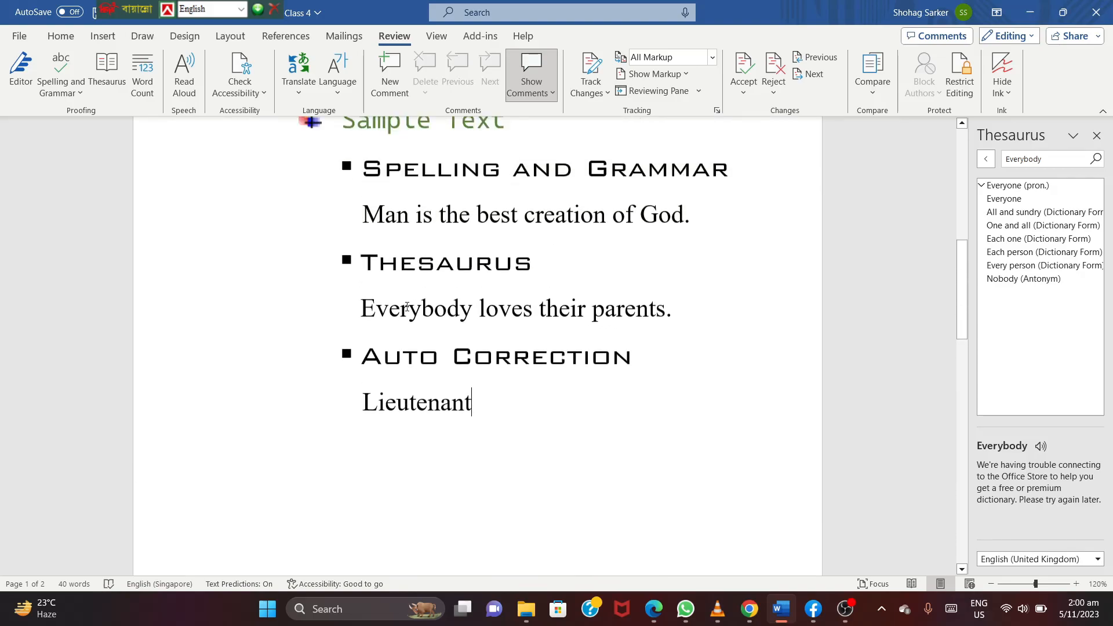
scroll(407, 307, up, 1)
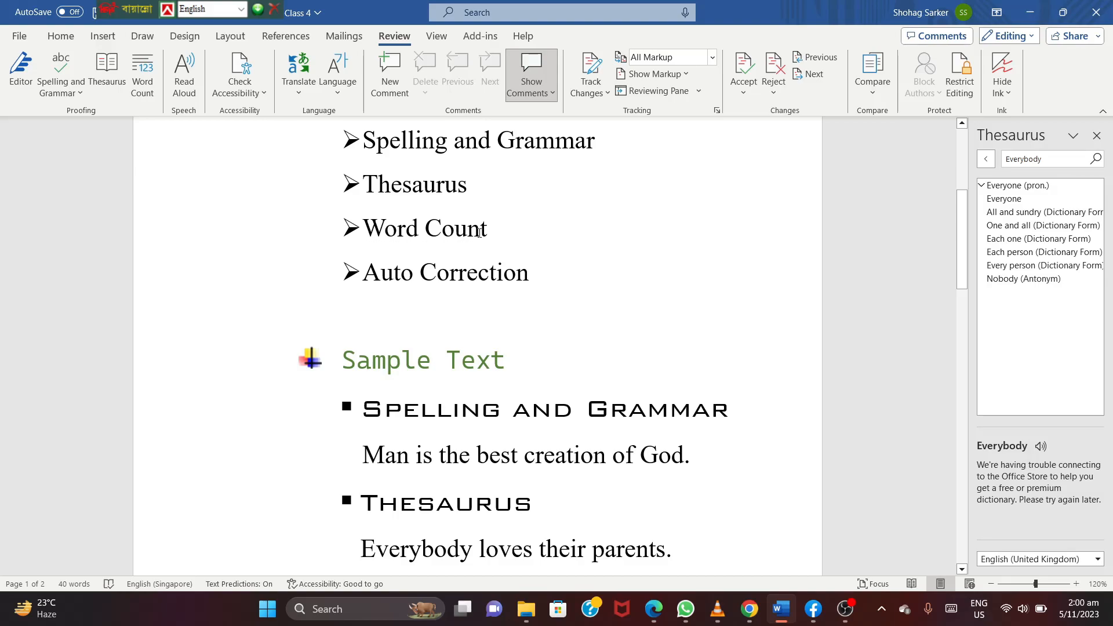
scroll(480, 231, up, 2)
scroll(339, 171, up, 3)
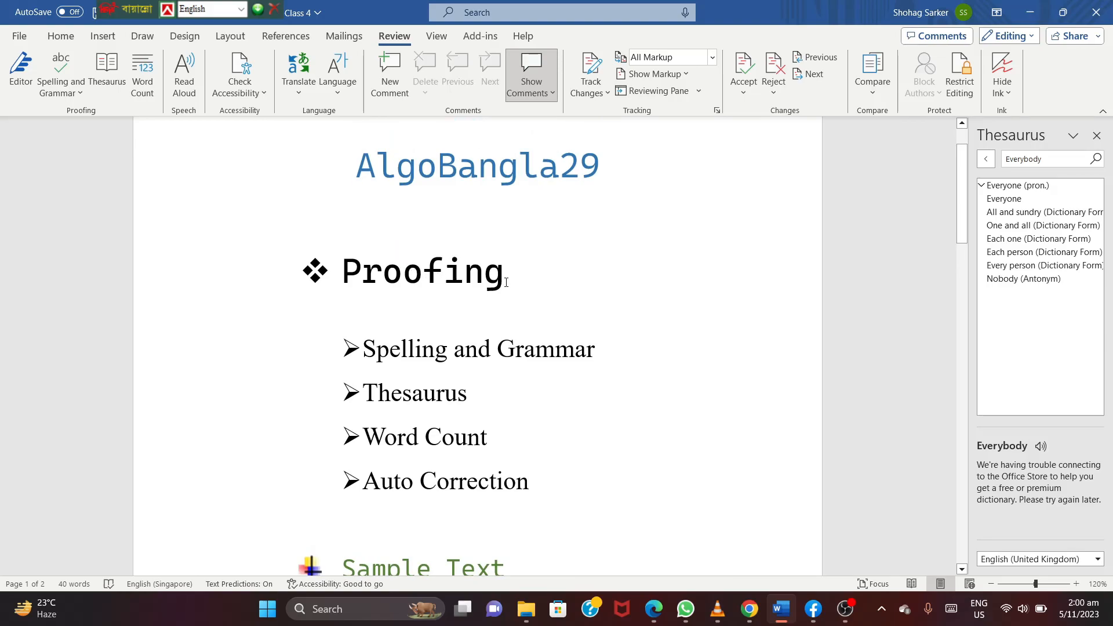
scroll(506, 282, down, 1)
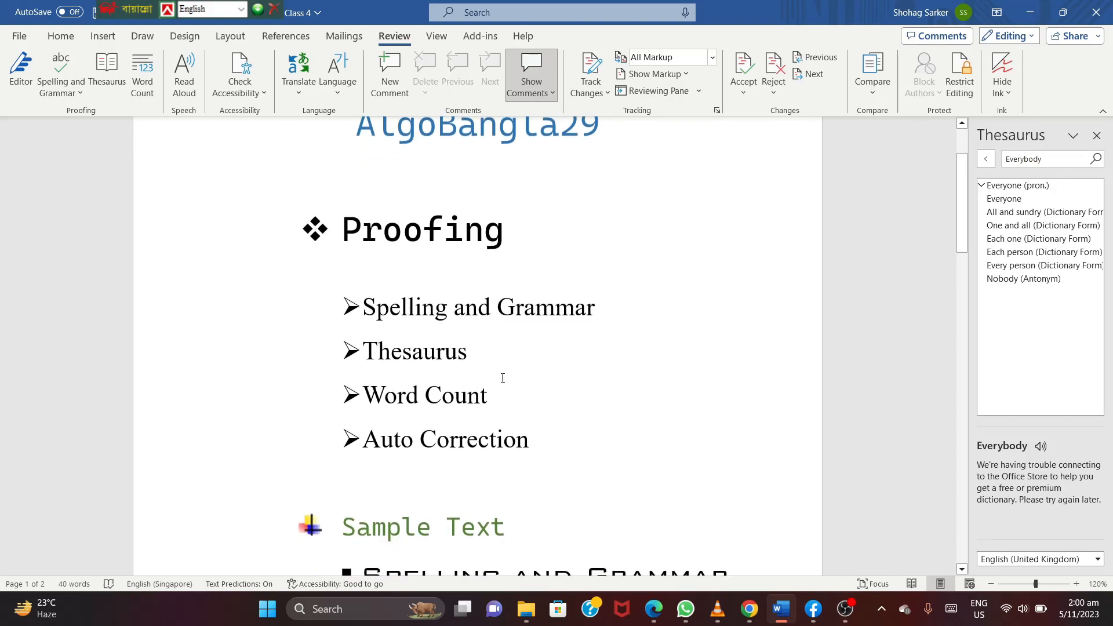
click(498, 402)
drag(492, 402, 429, 393)
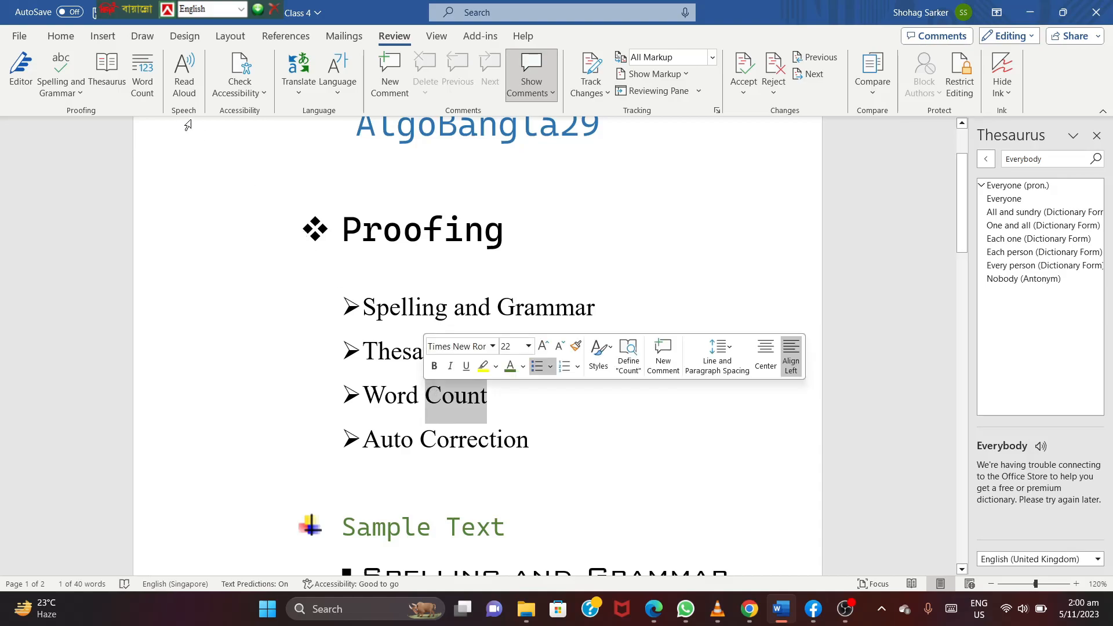
click(143, 93)
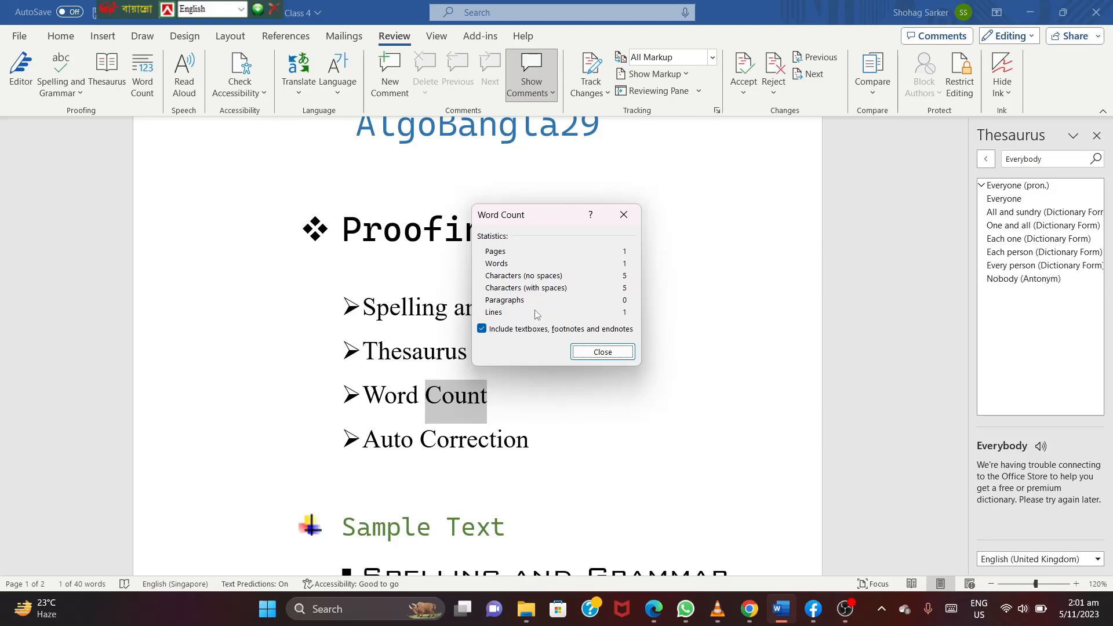
click(587, 358)
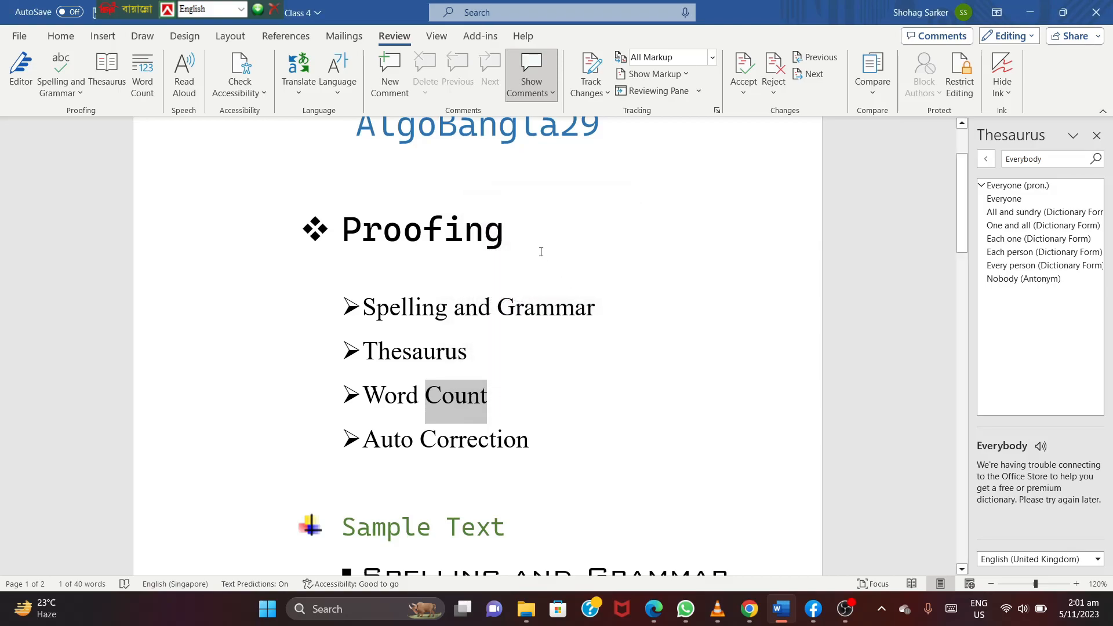
Step: Check the word count statistics for the whole document with nothing selected and close them
click(397, 269)
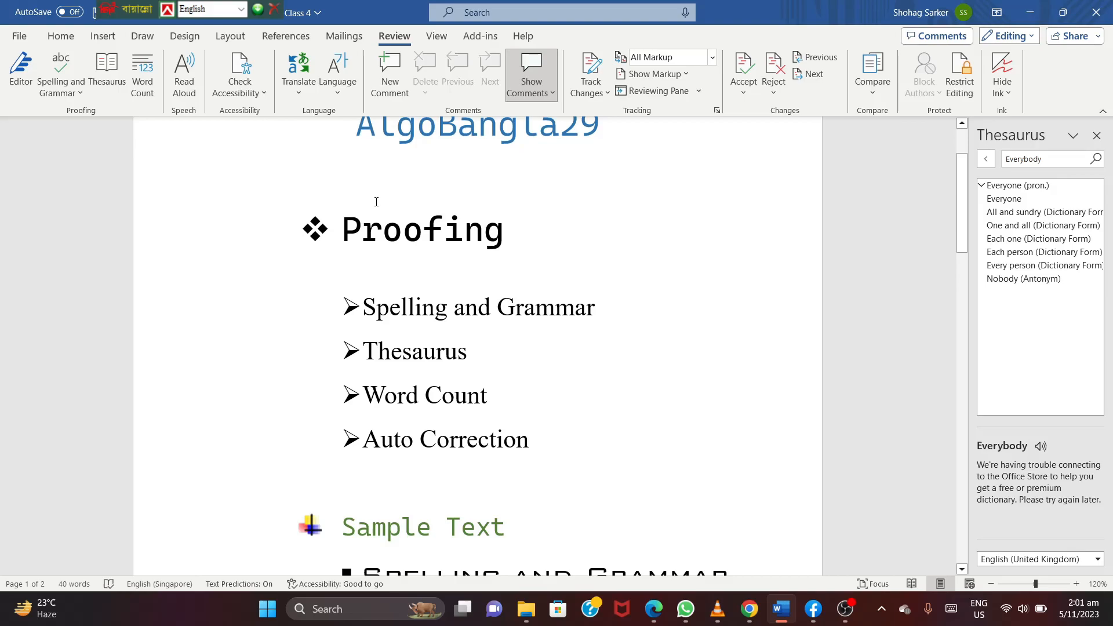
click(417, 193)
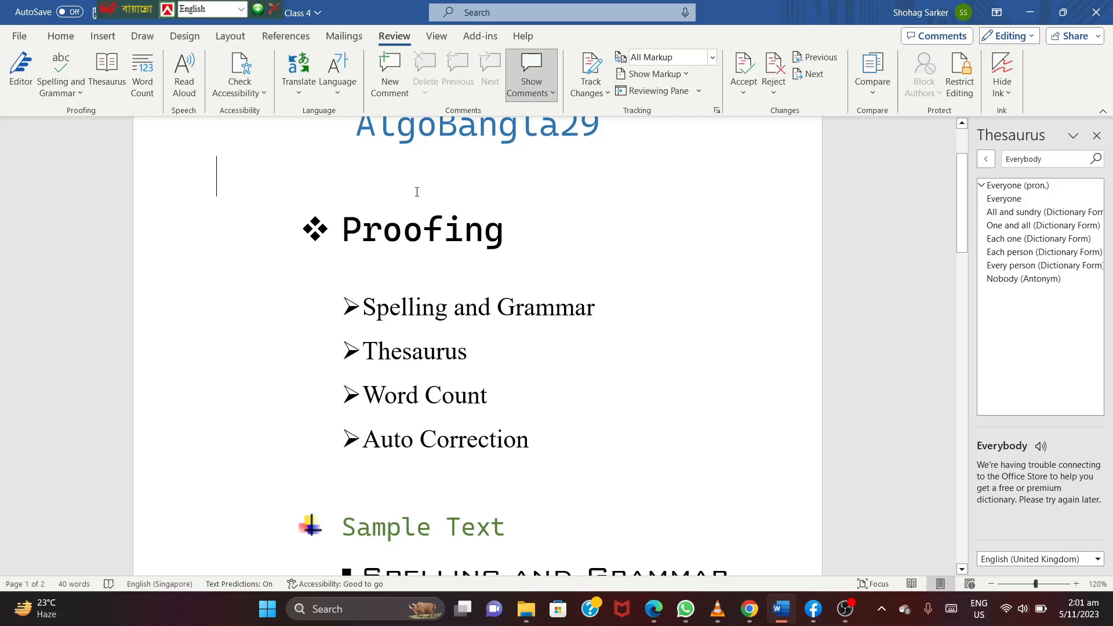
click(142, 75)
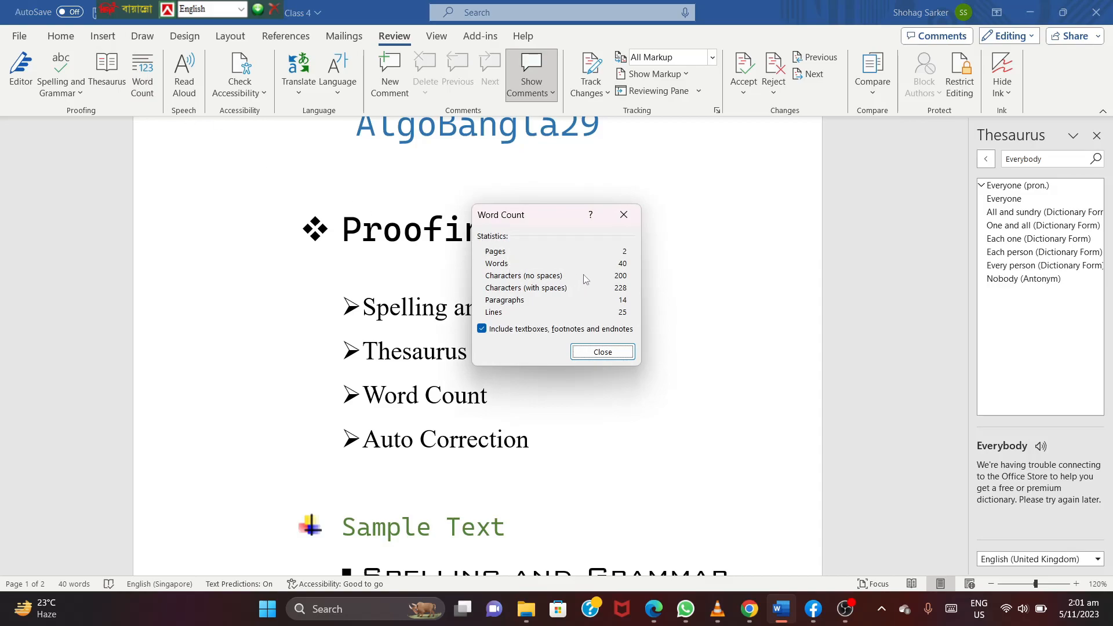
click(602, 352)
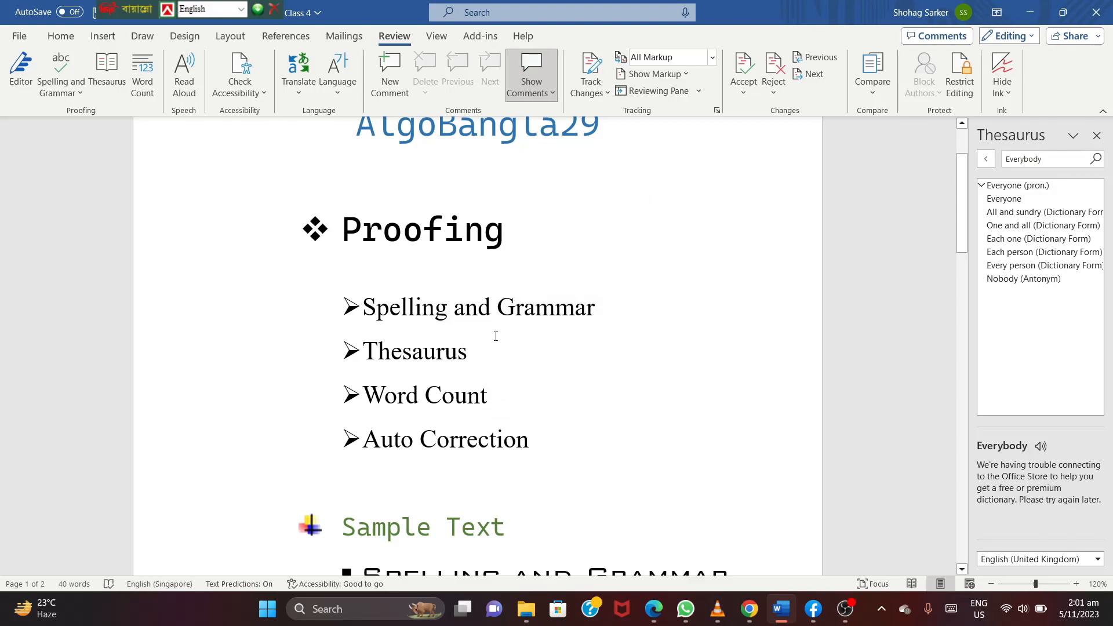
scroll(496, 336, down, 3)
scroll(496, 336, down, 20)
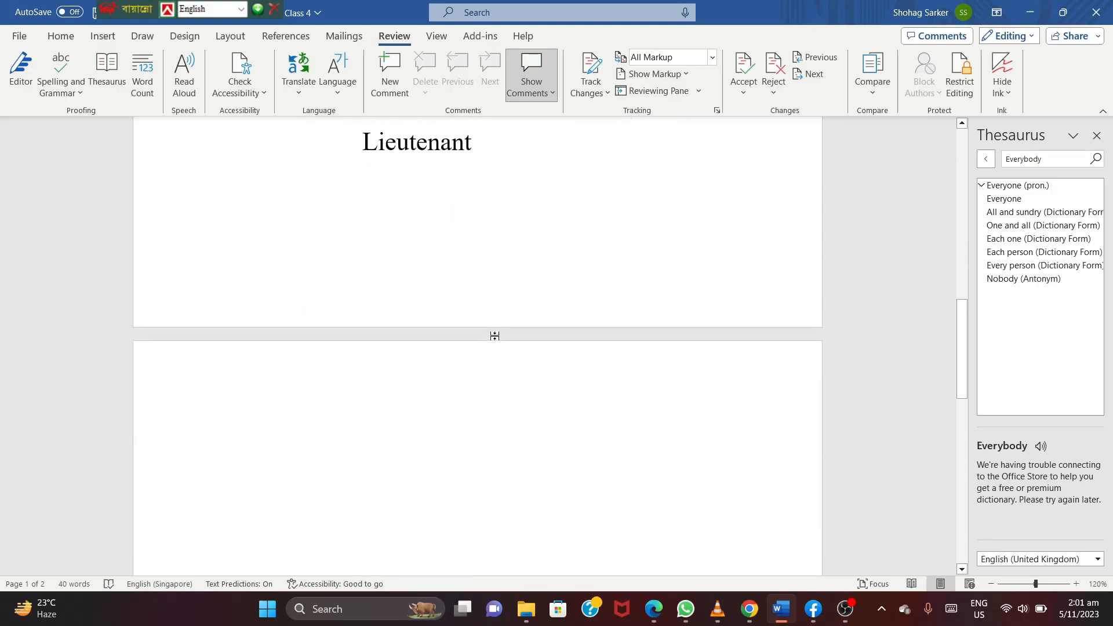